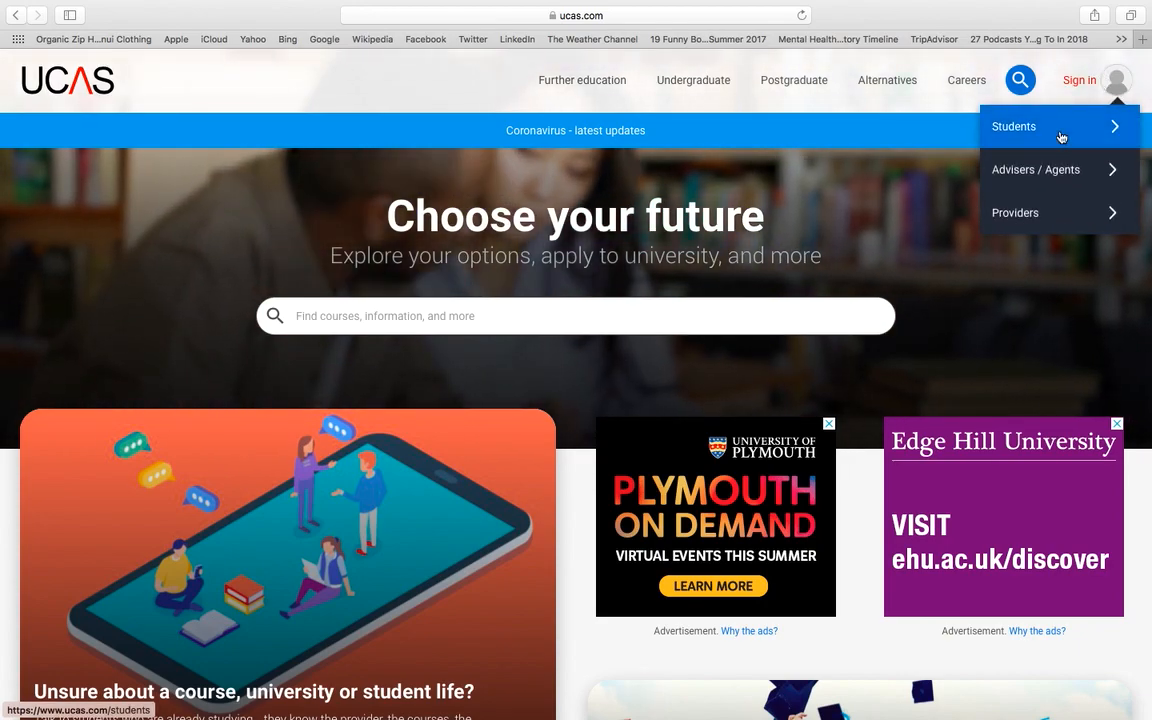
Step: Go to the Student sign in page and expand the Undergraduate scheme to show 2020 and 2021 entry
left_click(1061, 137)
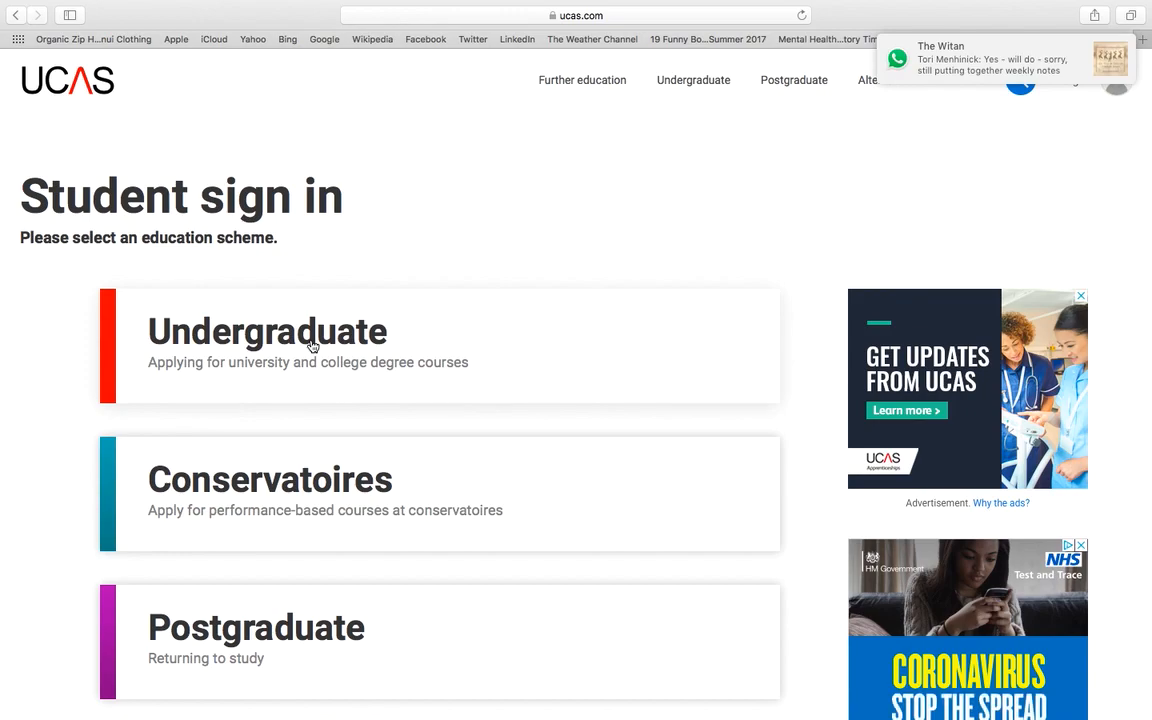
left_click(313, 345)
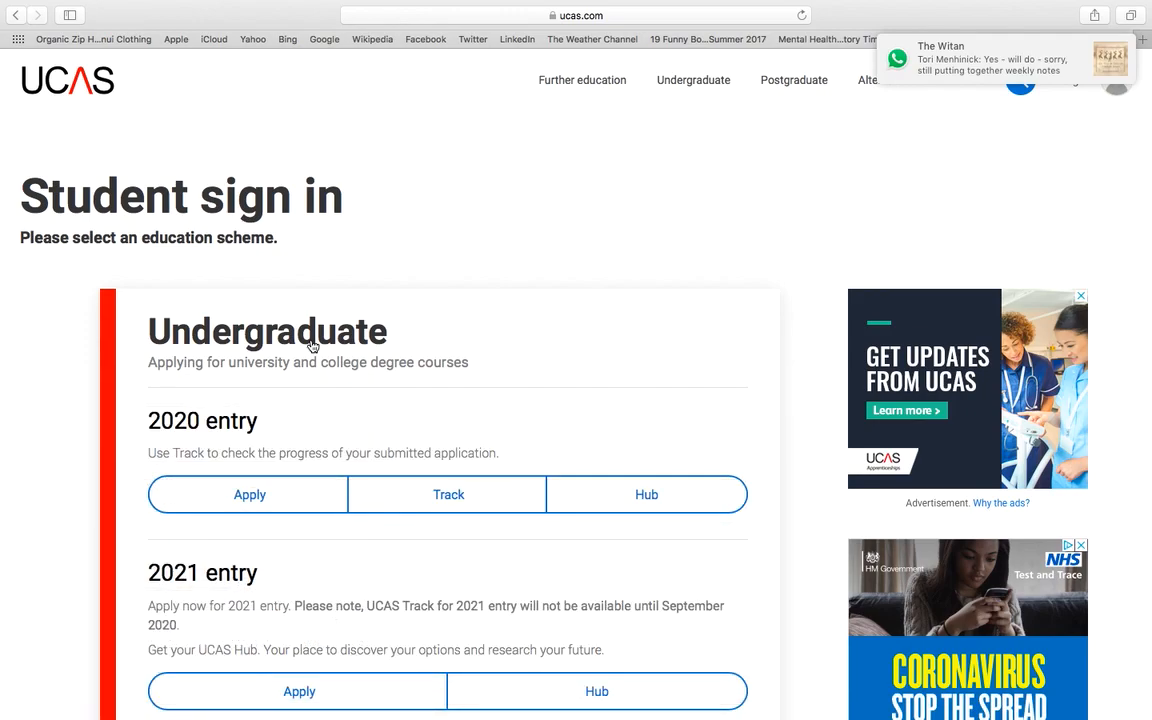
scroll(373, 432, "down", 3)
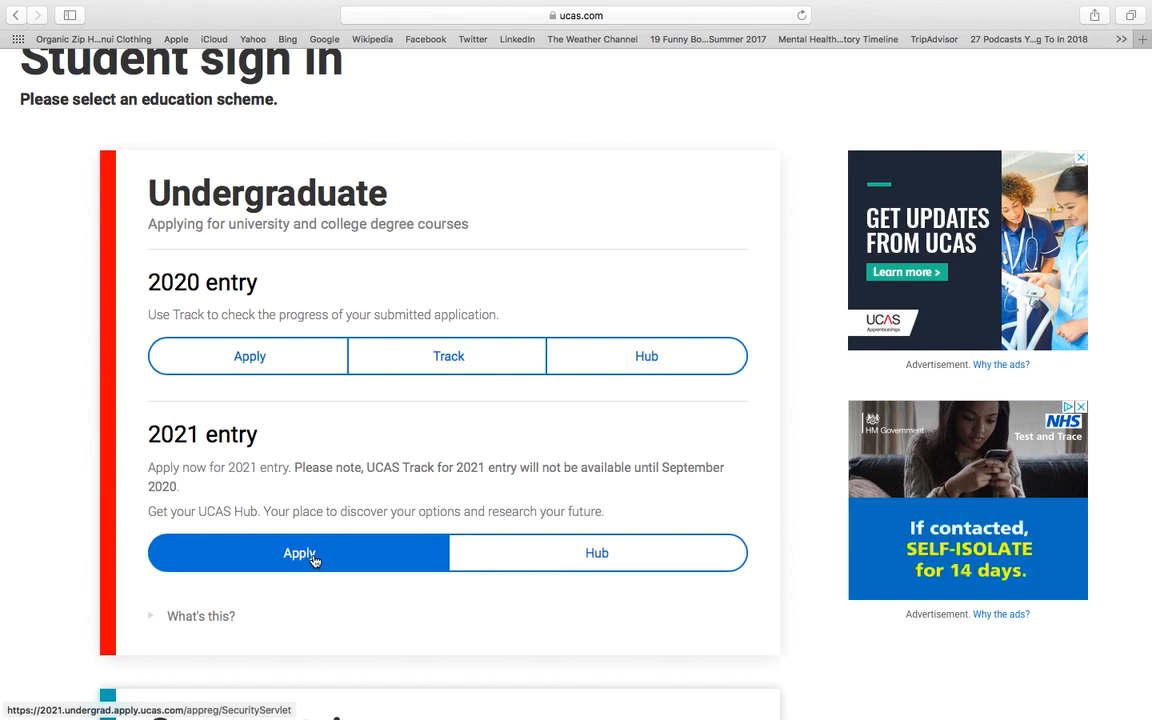
Step: Start a new 2021 undergraduate registration and continue past Personal details to Security
left_click(312, 558)
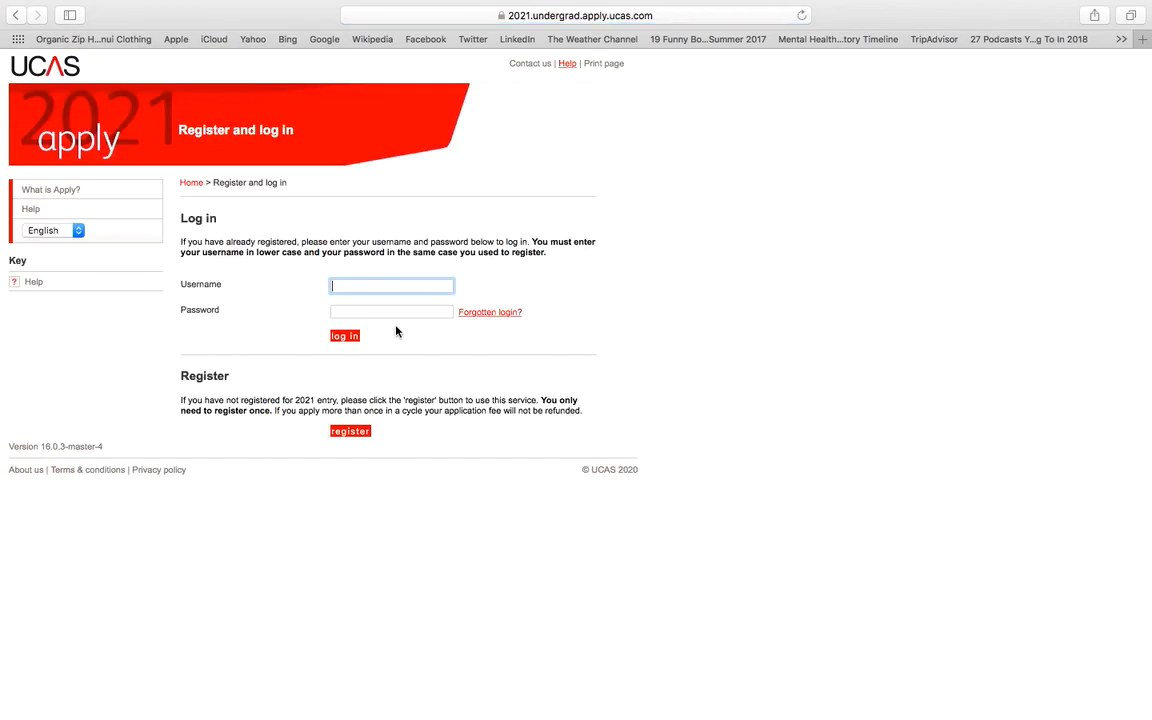
left_click(350, 432)
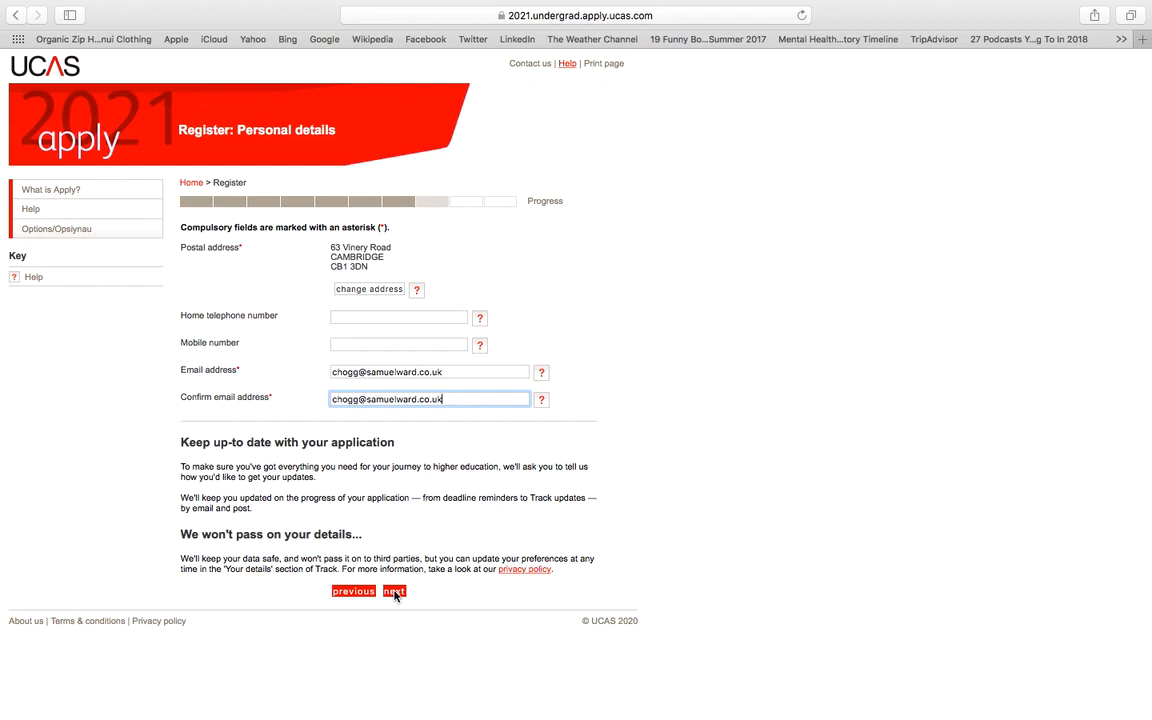
left_click(395, 592)
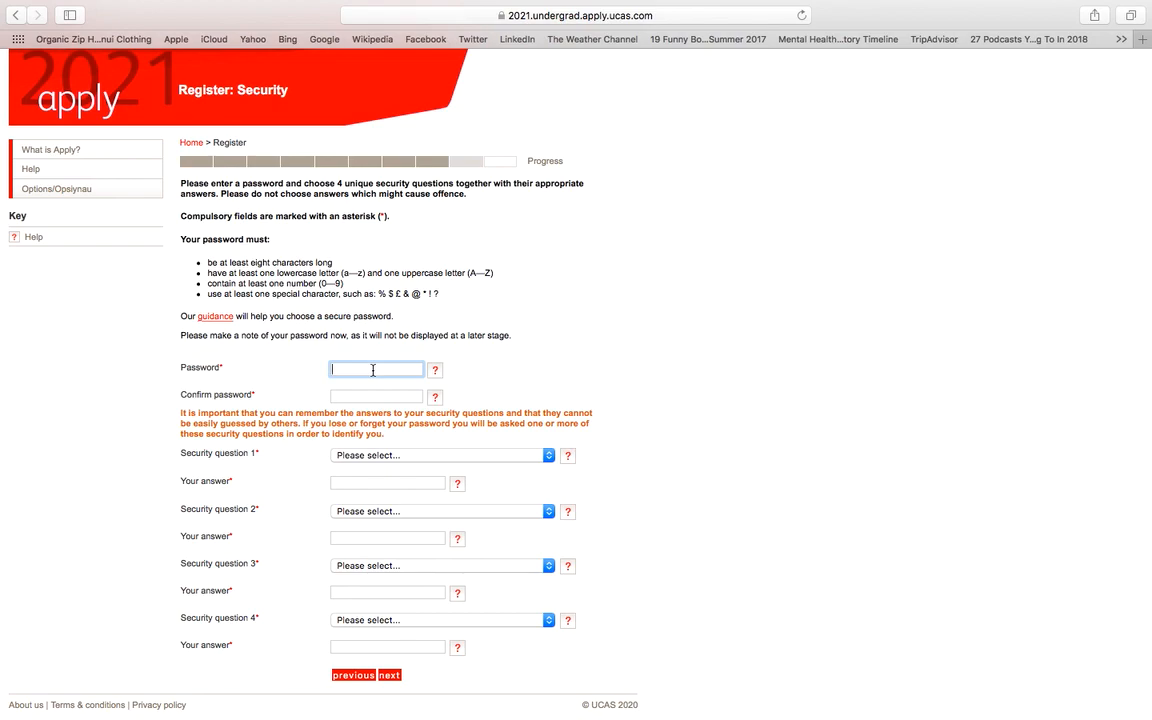
Step: Enter the account password and confirm it
type("••••••••••••••")
left_click(363, 396)
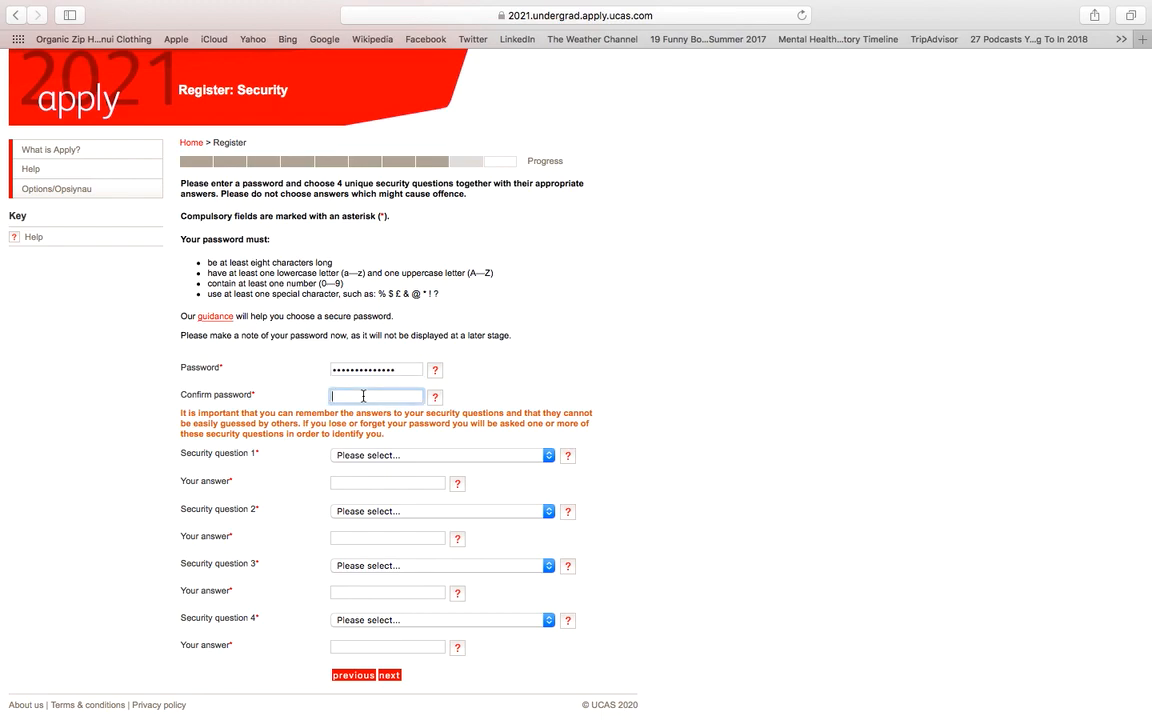
type("••••••••••••••")
Step: Choose the pet's name, first car and favourite holiday security questions and type each answer
left_click(378, 458)
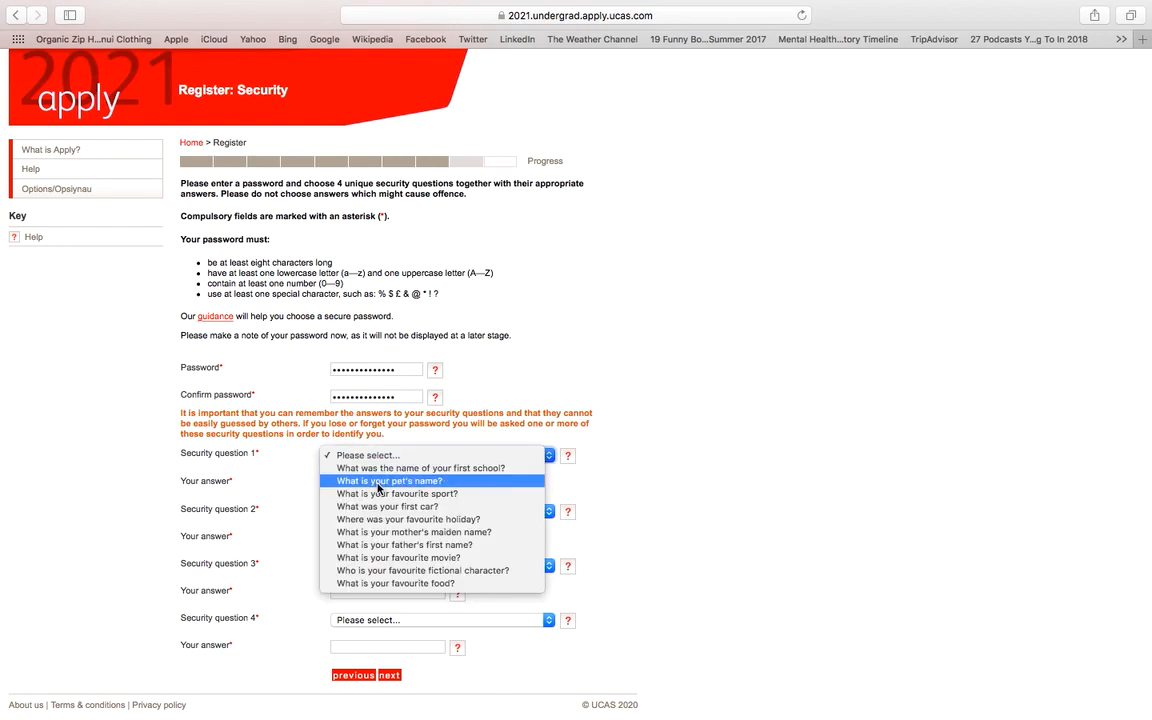
left_click(379, 482)
left_click(372, 484)
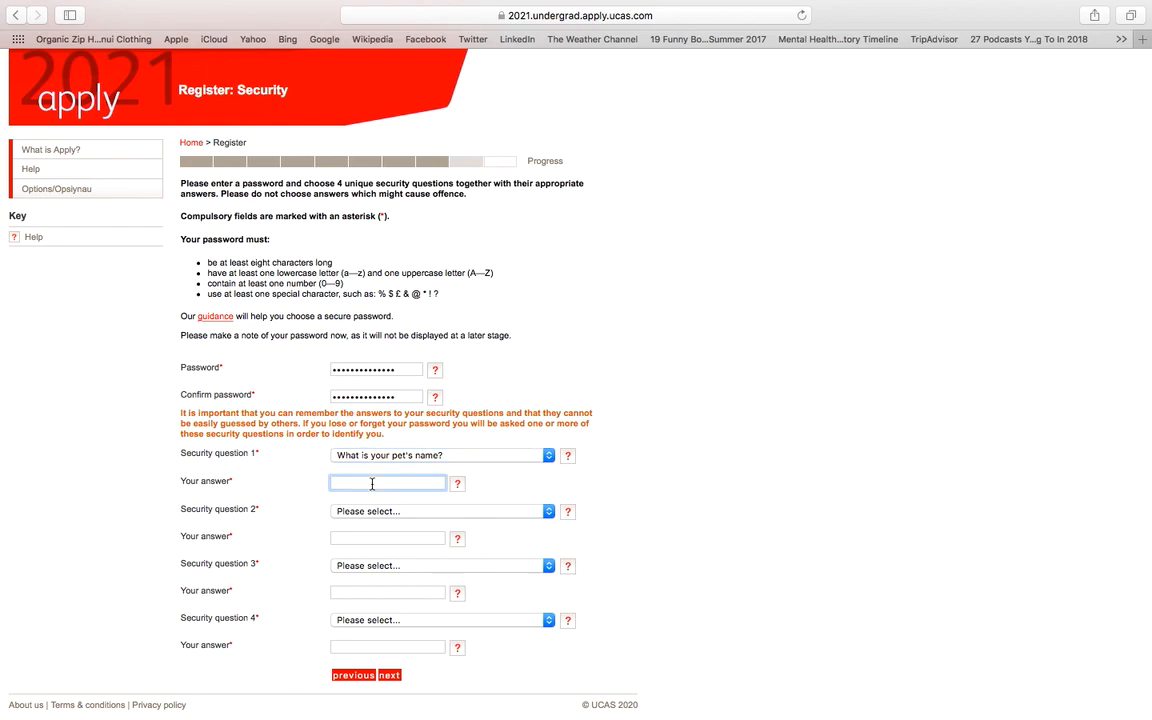
type("Fluffy")
left_click(393, 513)
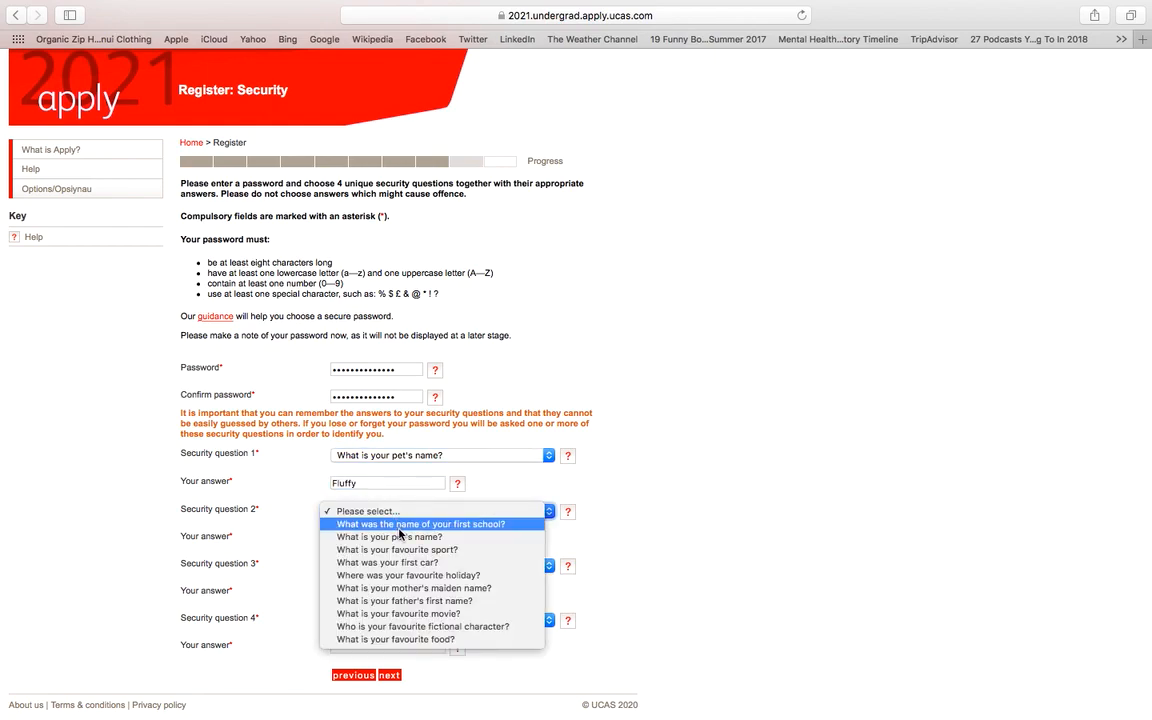
left_click(403, 563)
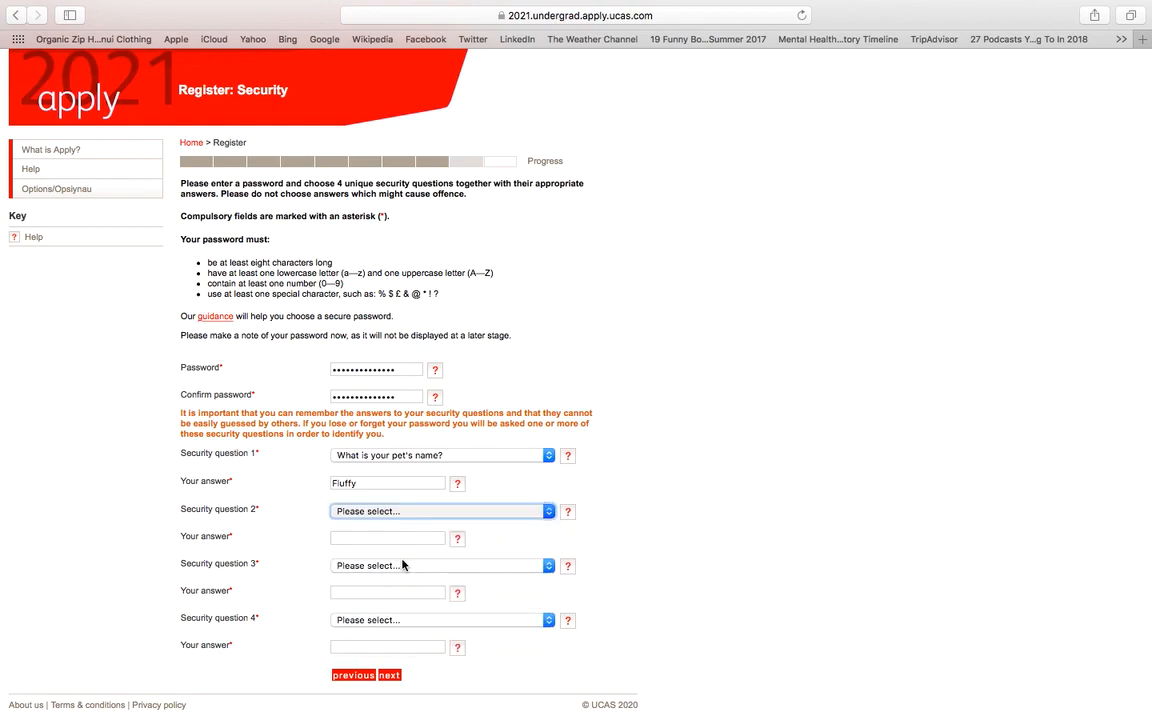
left_click(440, 538)
type("Porsche")
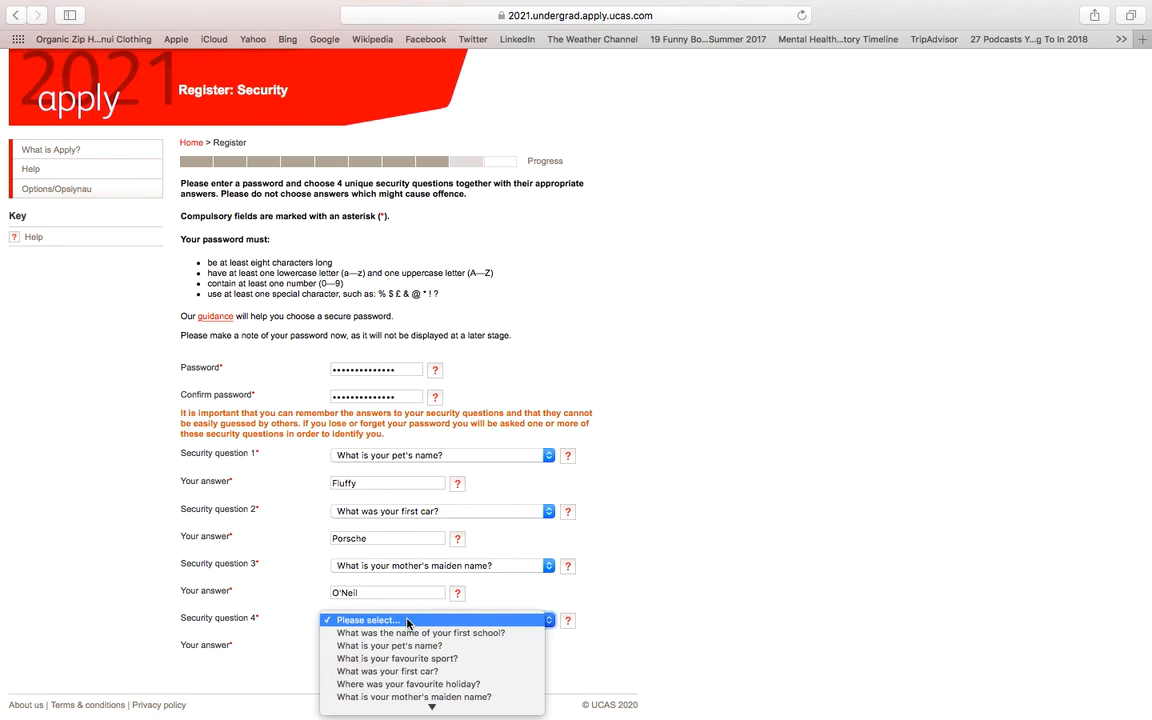
scroll(420, 680, "down", 3)
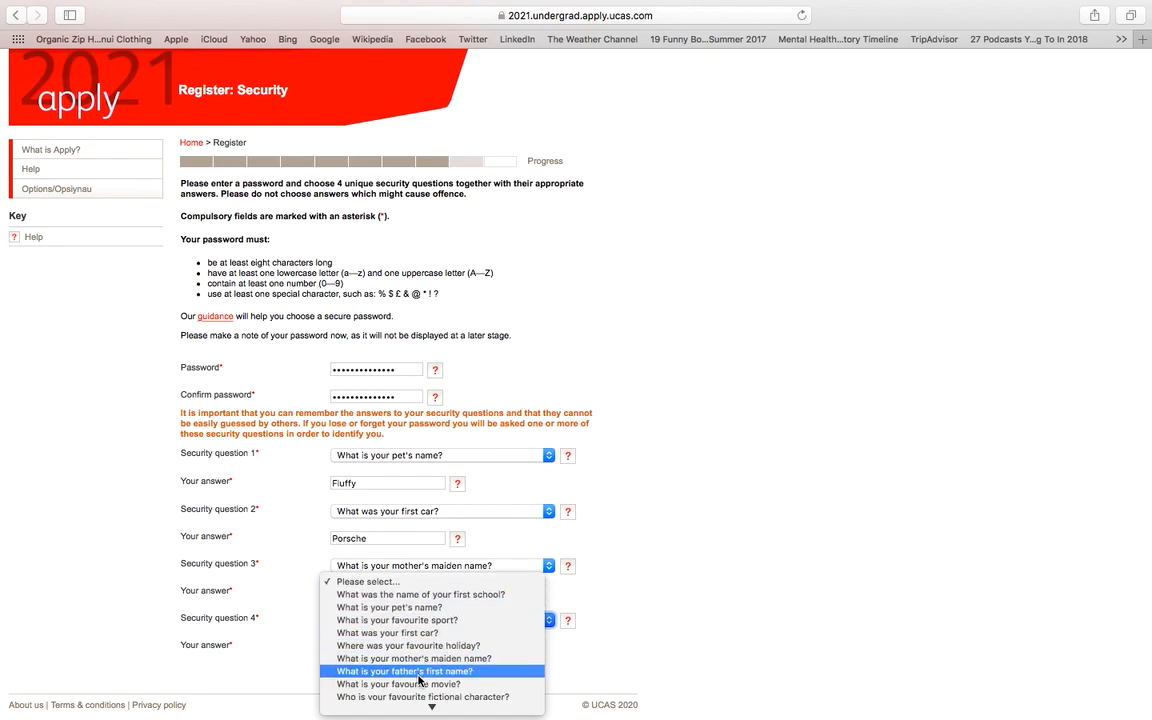
left_click(422, 647)
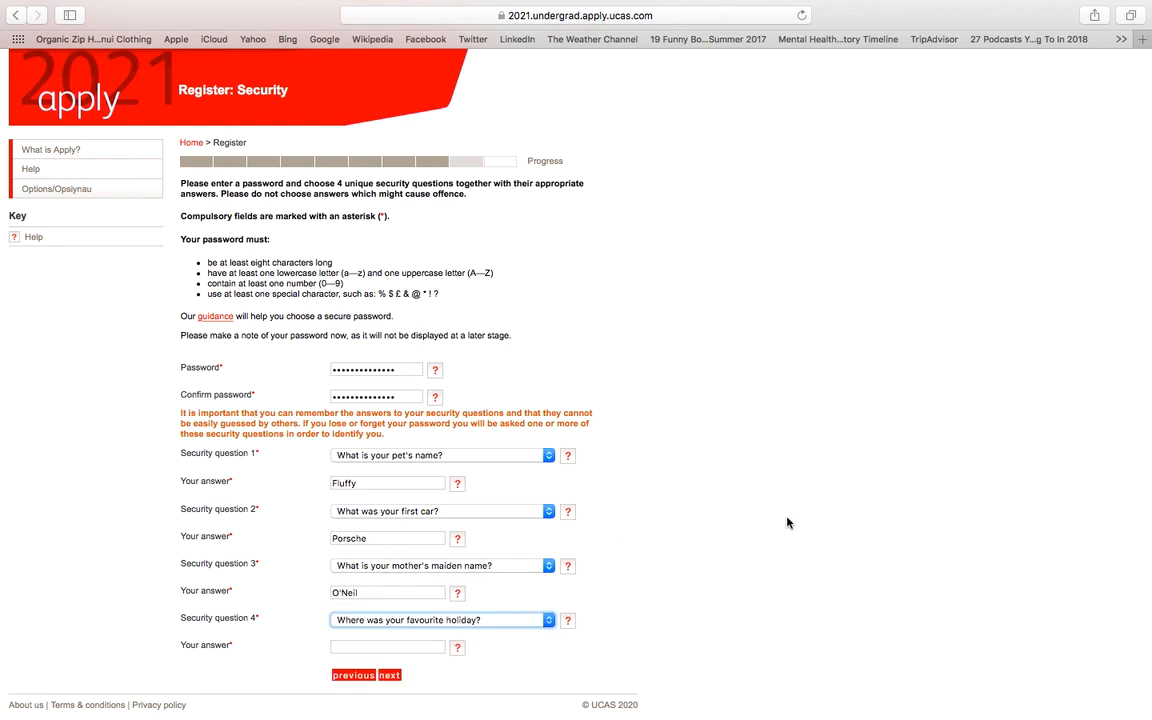
left_click(387, 648)
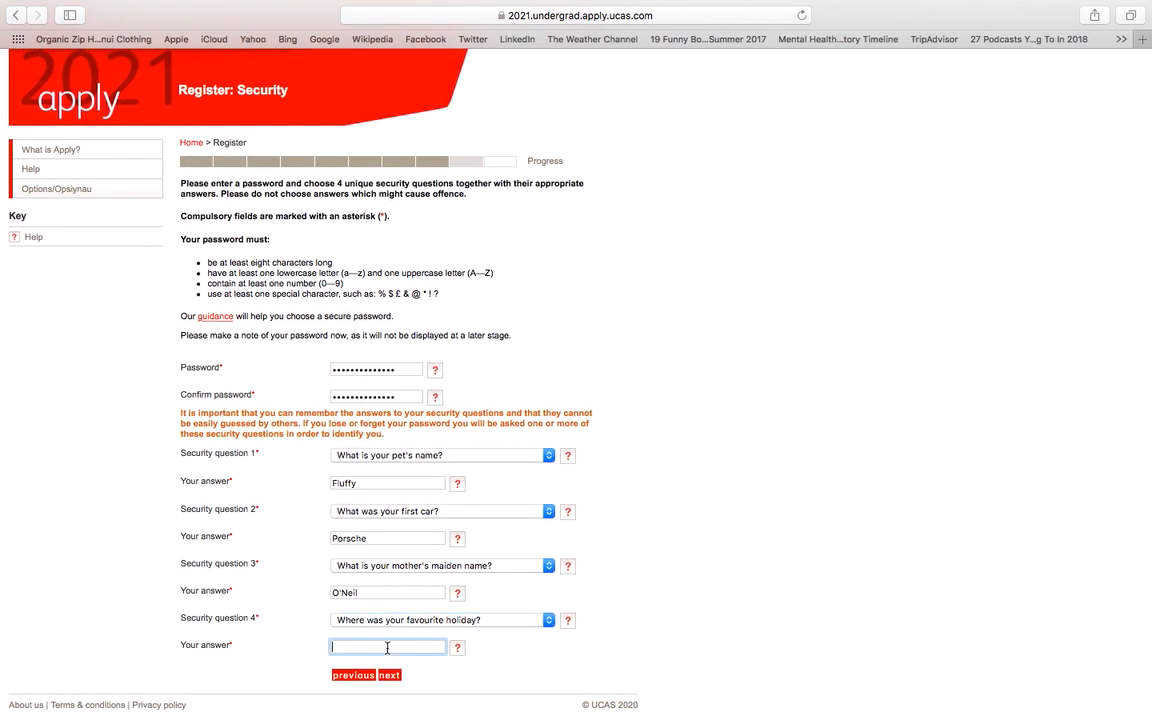
type("Aberdeen")
Step: Submit the security details to finish registering, then log in to the new application
left_click(389, 676)
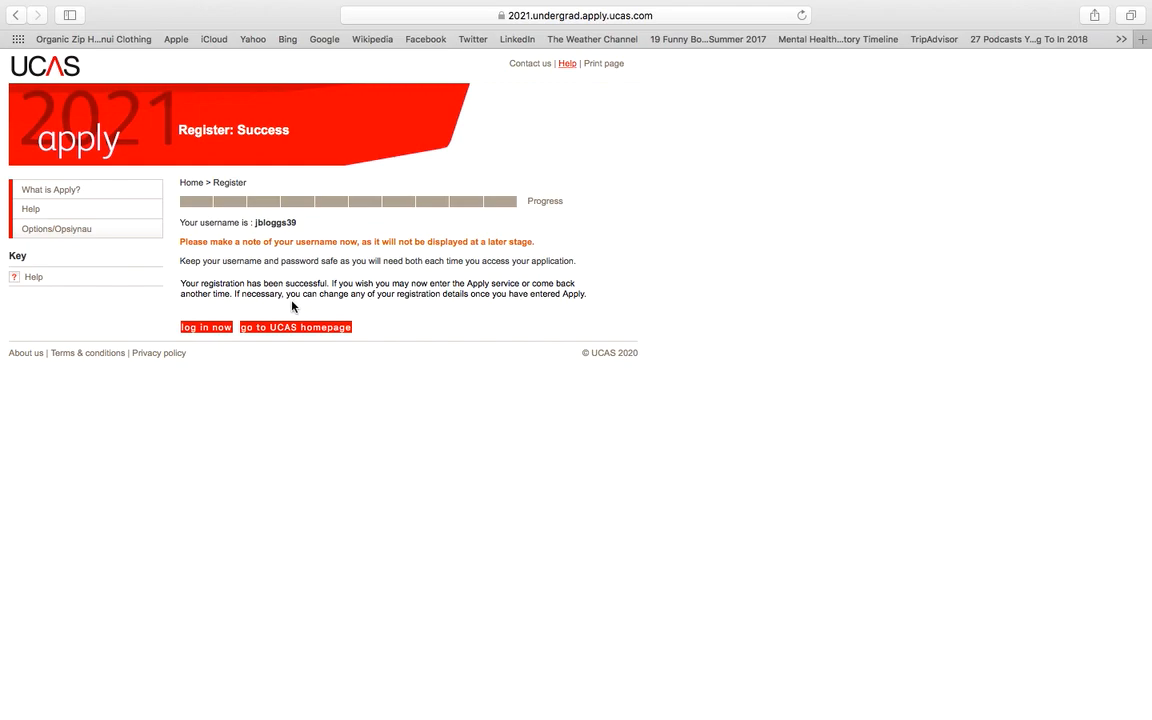
left_click(213, 329)
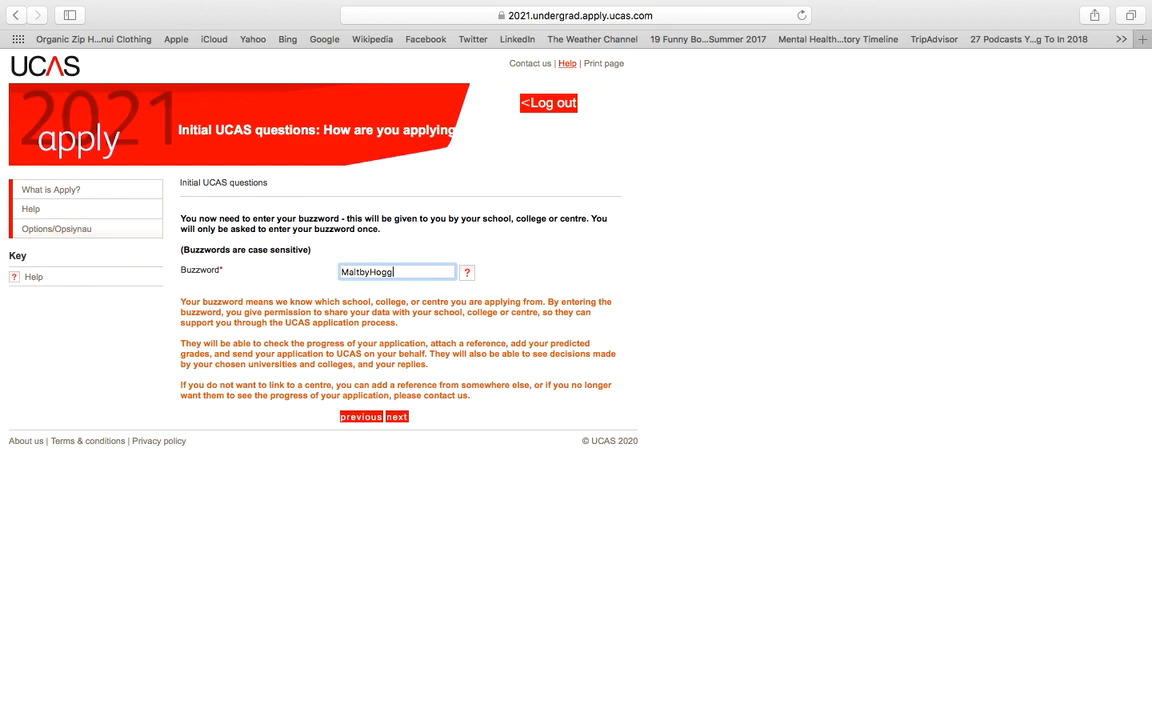
Step: Enter the school buzzword and confirm Samuel Ward Academy as the registering centre
left_click(398, 418)
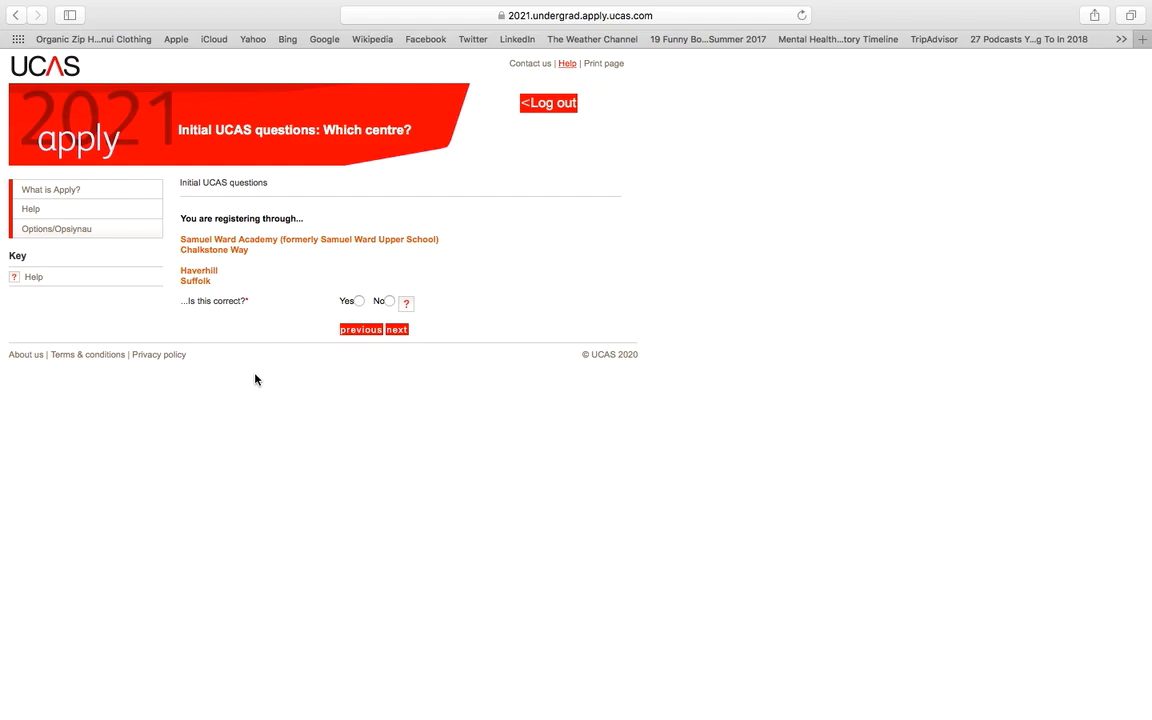
left_click(358, 301)
left_click(399, 333)
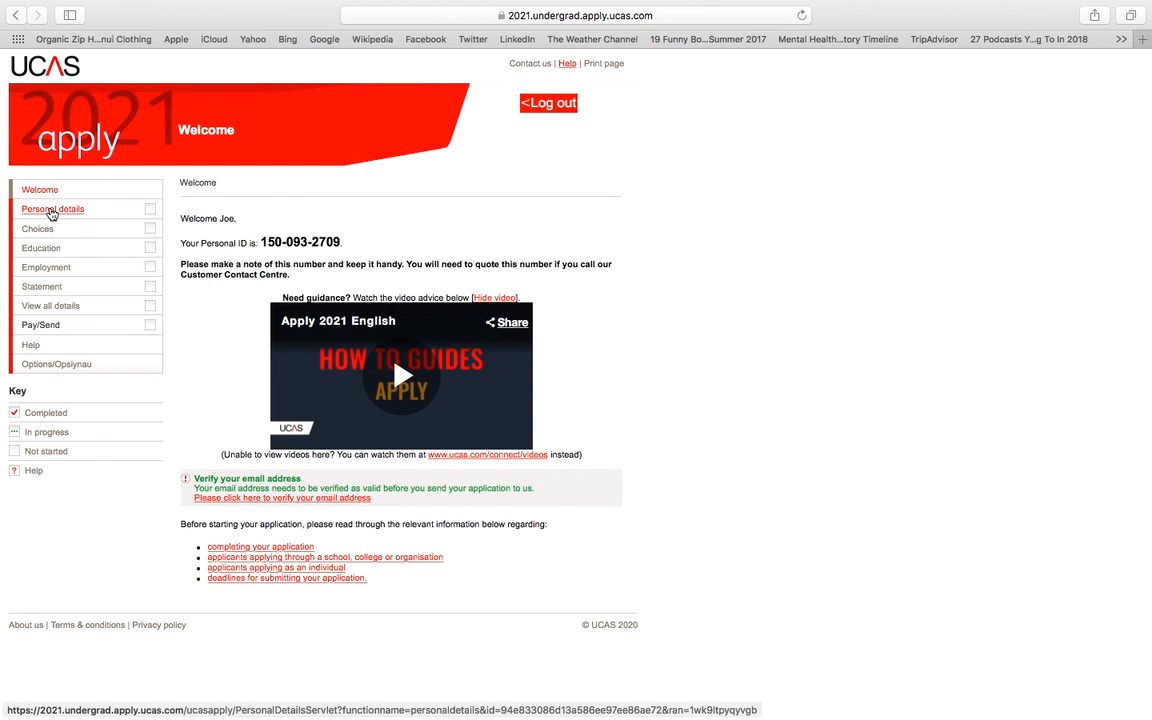
Step: Move through Personal details and Choices to reach the empty Education section
left_click(52, 210)
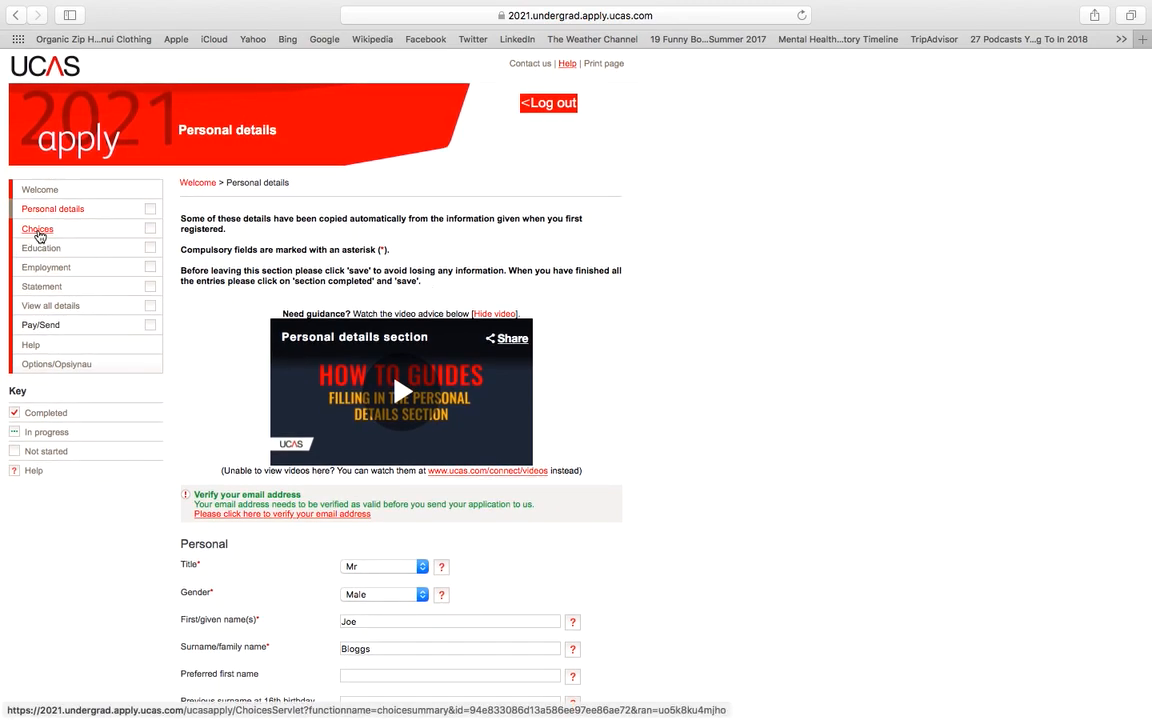
left_click(38, 230)
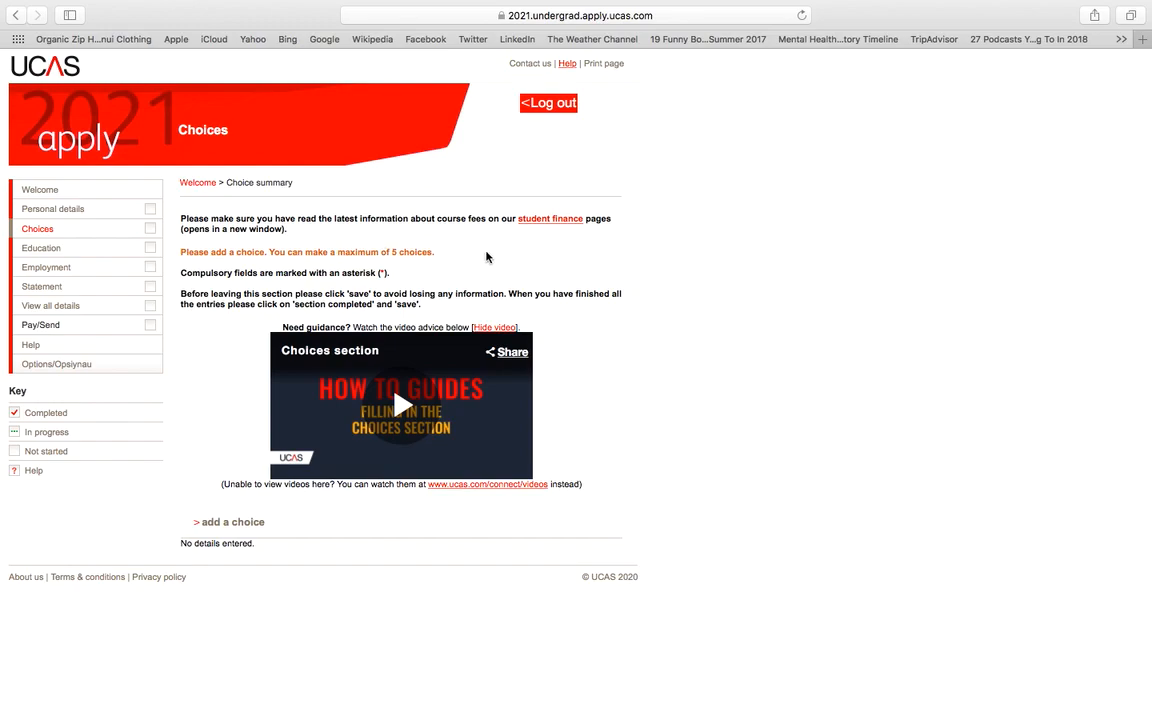
left_click(38, 250)
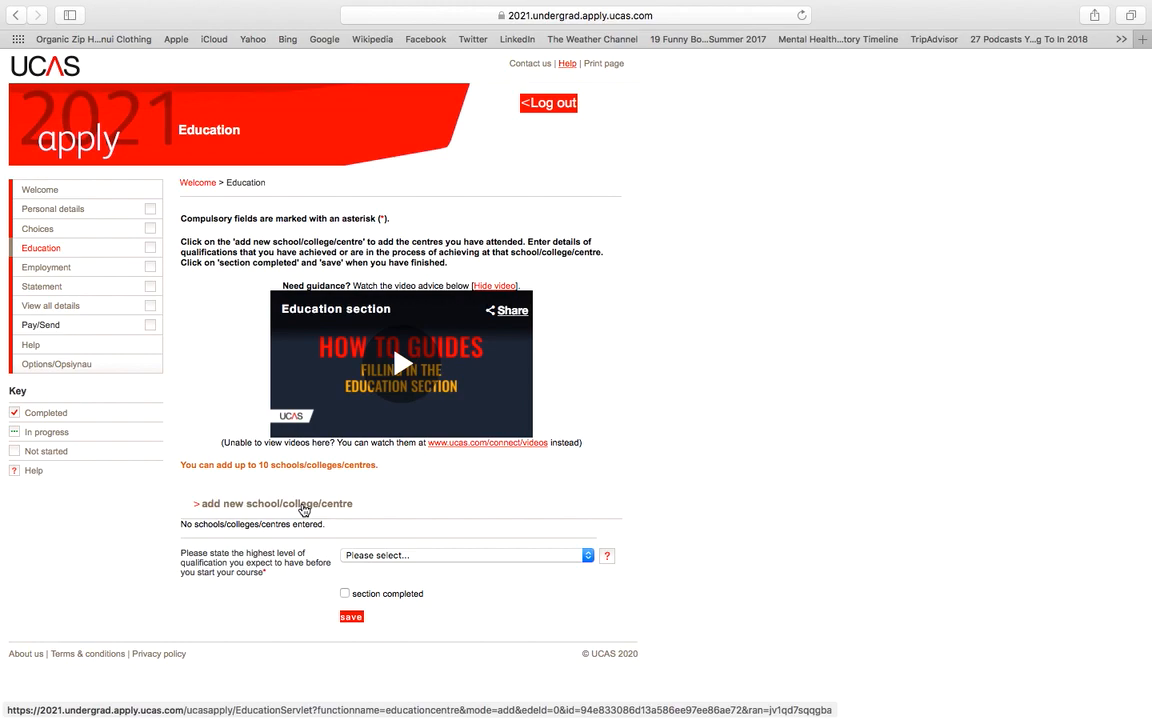
Step: Add Samuel Ward Academy as a school with a finish date of August 2021
left_click(304, 506)
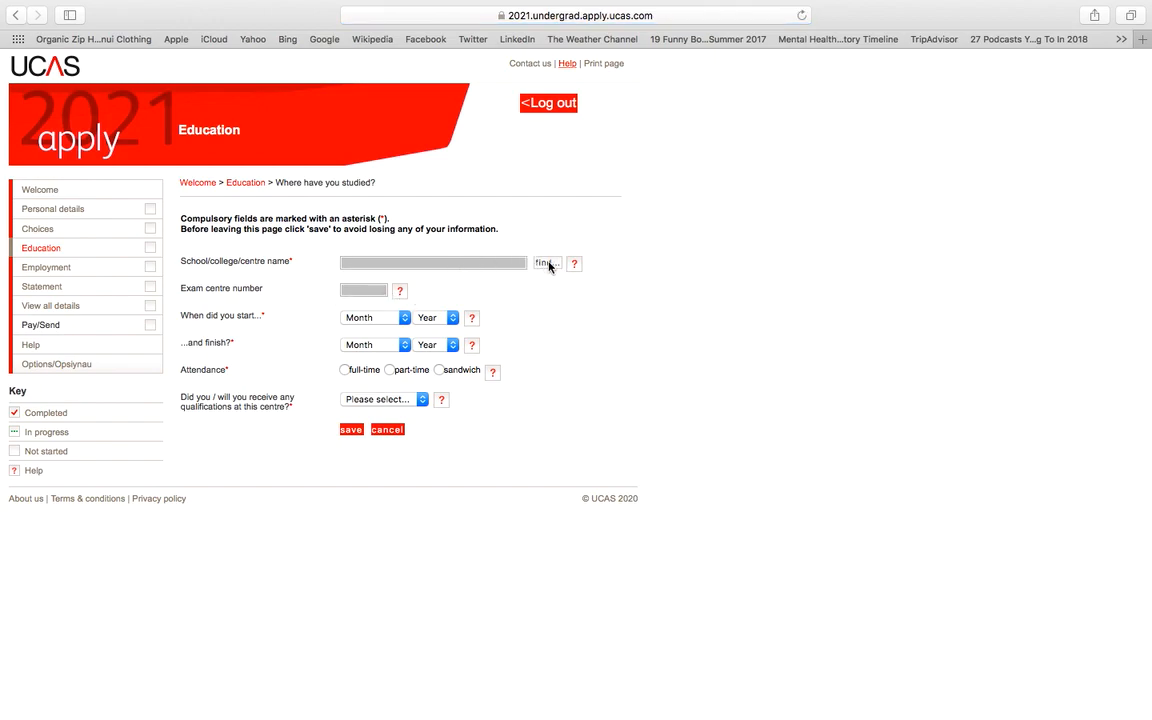
left_click(548, 263)
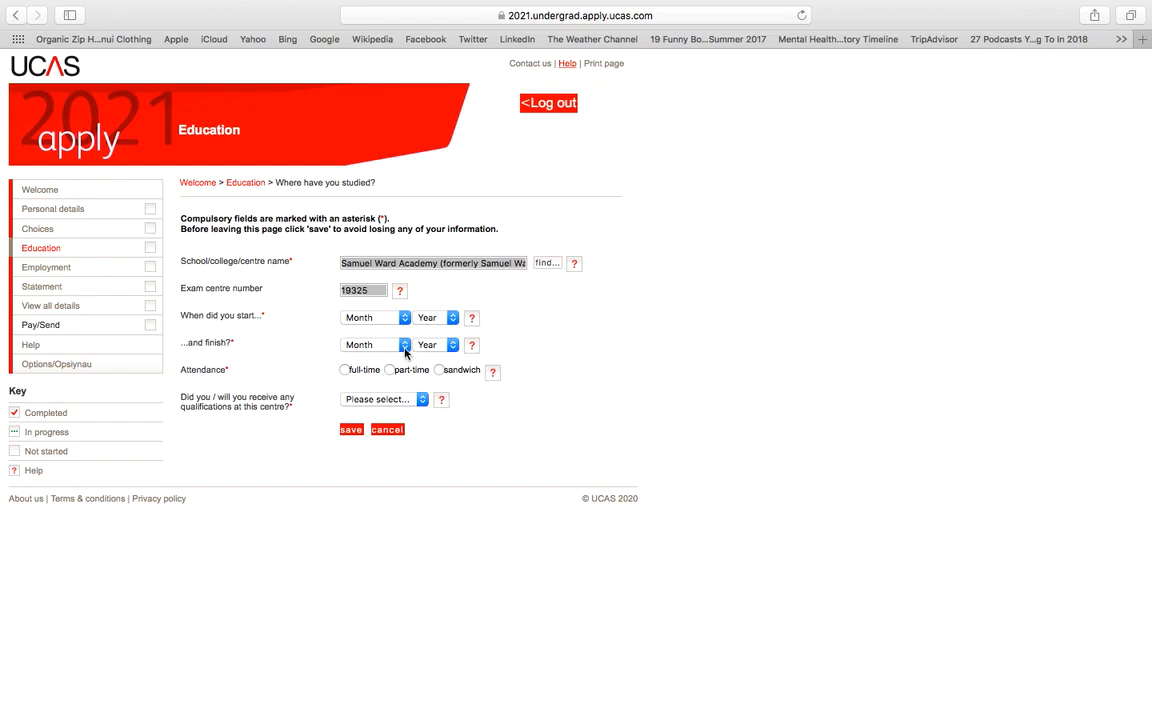
left_click(405, 346)
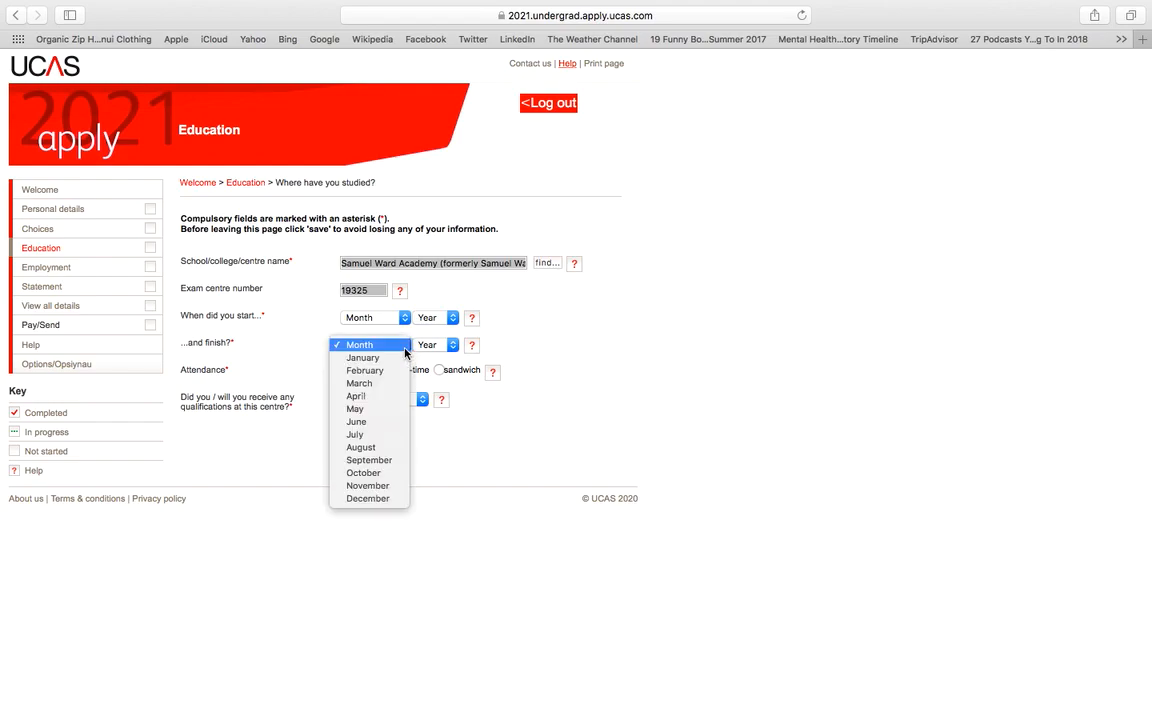
left_click(393, 447)
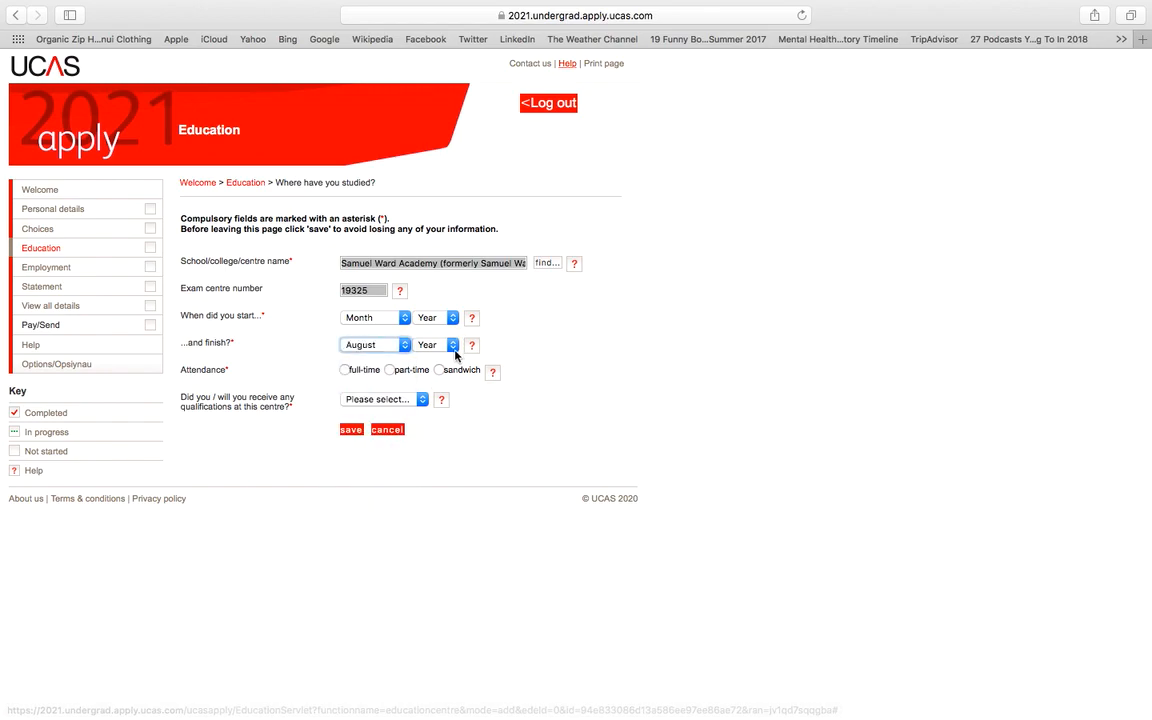
left_click(452, 345)
left_click(440, 357)
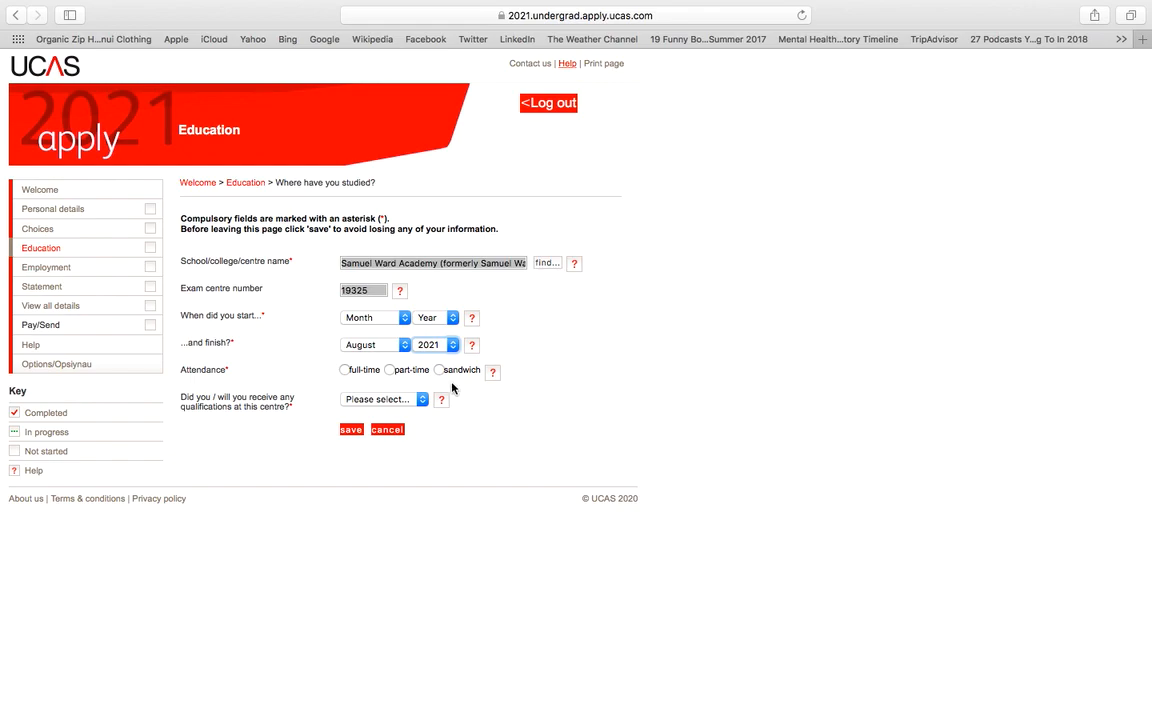
Step: Set the start date to September 2019, mark full-time, and answer Yes to qualifications
left_click(404, 320)
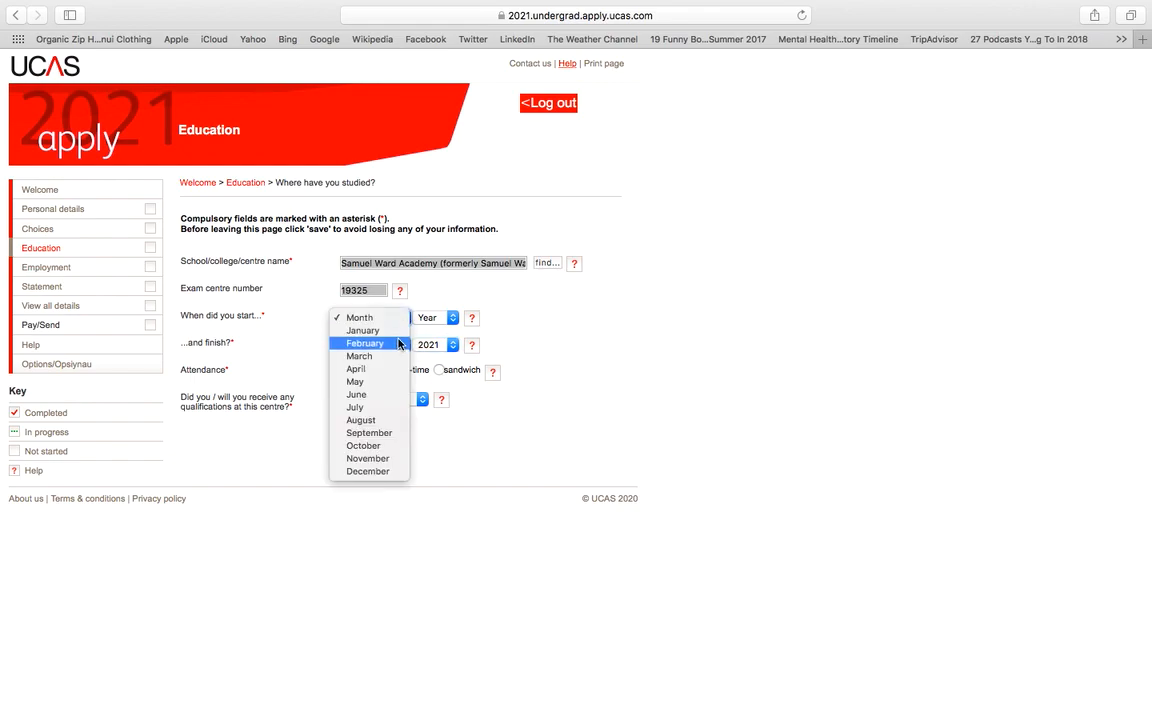
left_click(368, 433)
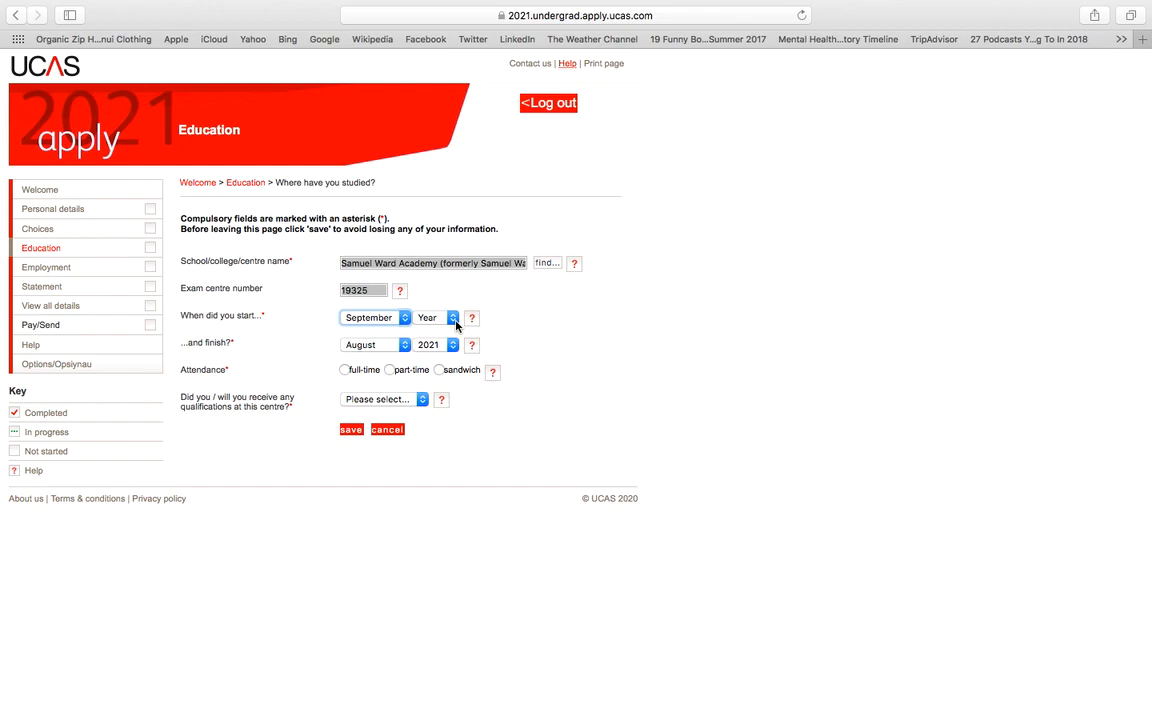
left_click(456, 324)
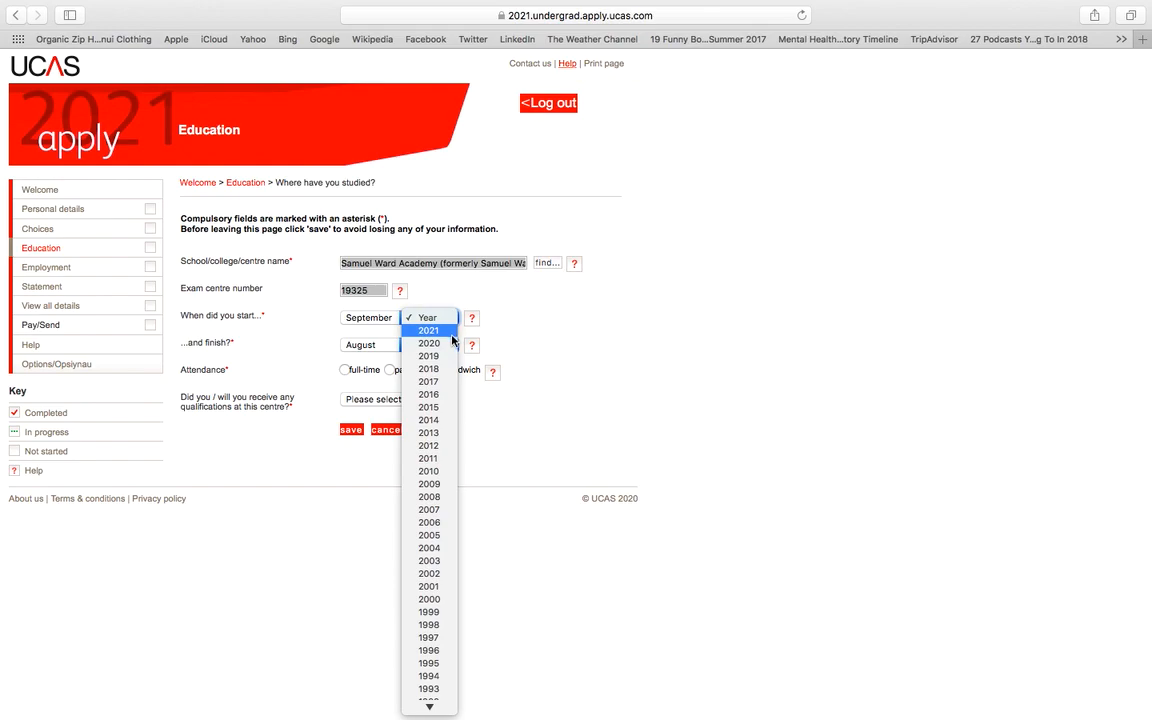
left_click(428, 356)
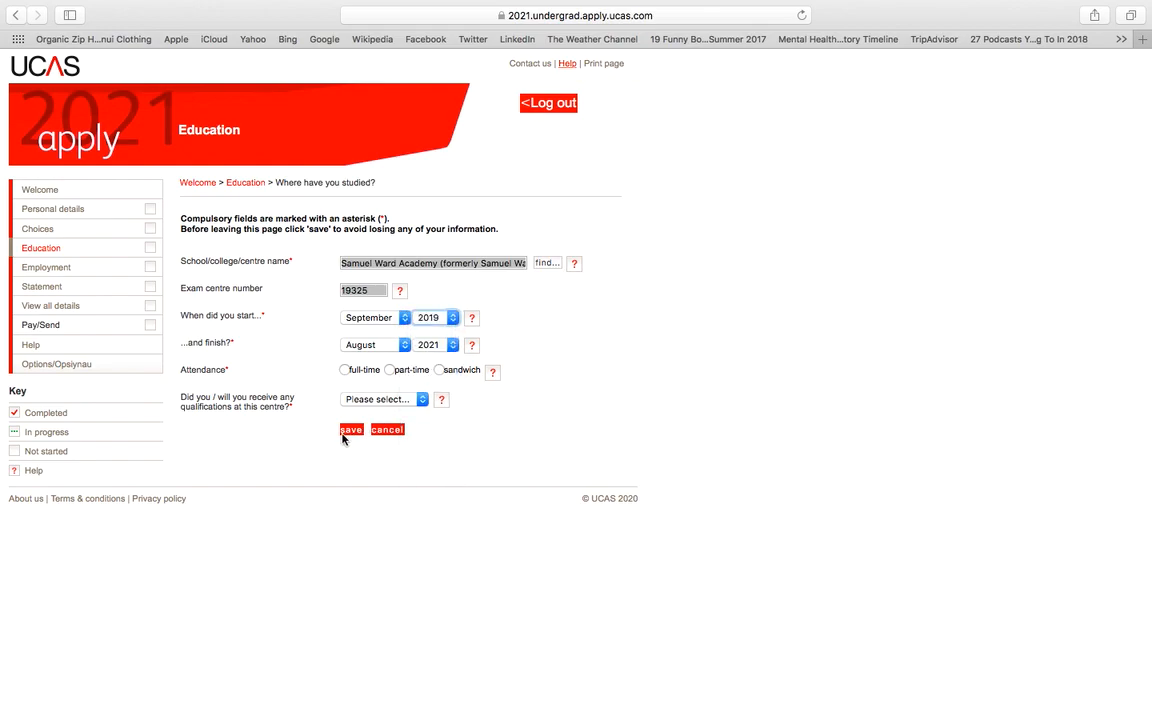
left_click(345, 370)
left_click(390, 400)
left_click(362, 412)
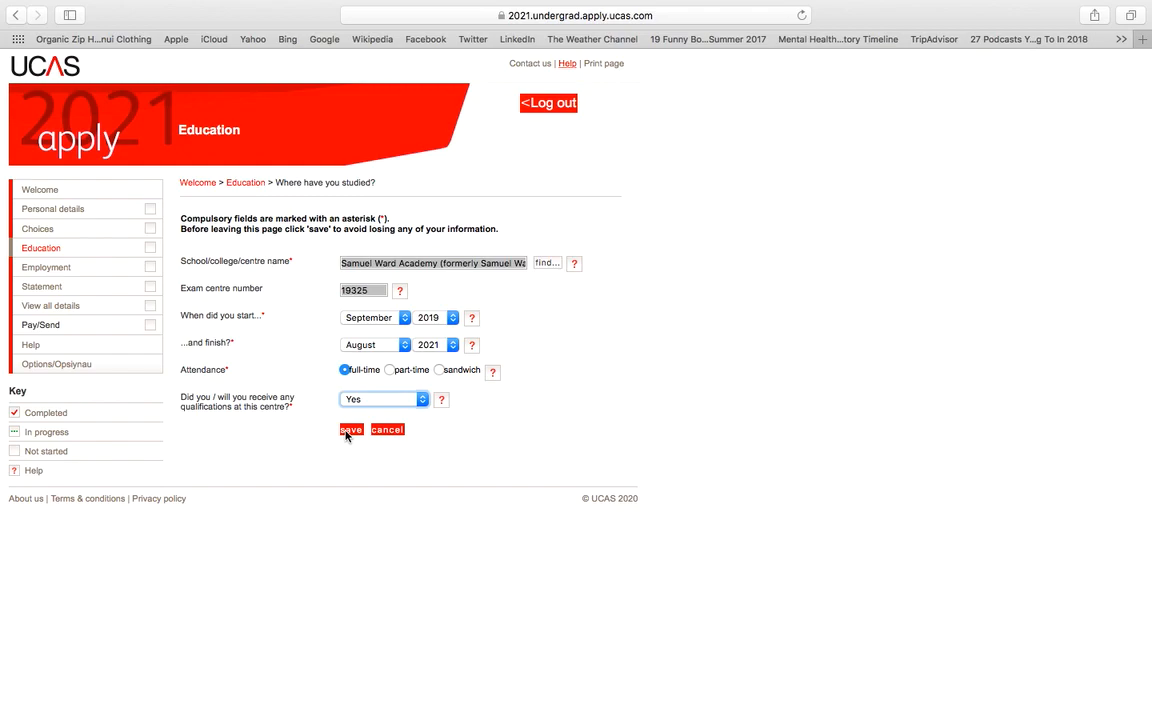
Step: Save the Samuel Ward Academy entry despite the future-date warning and begin adding a qualification
left_click(350, 430)
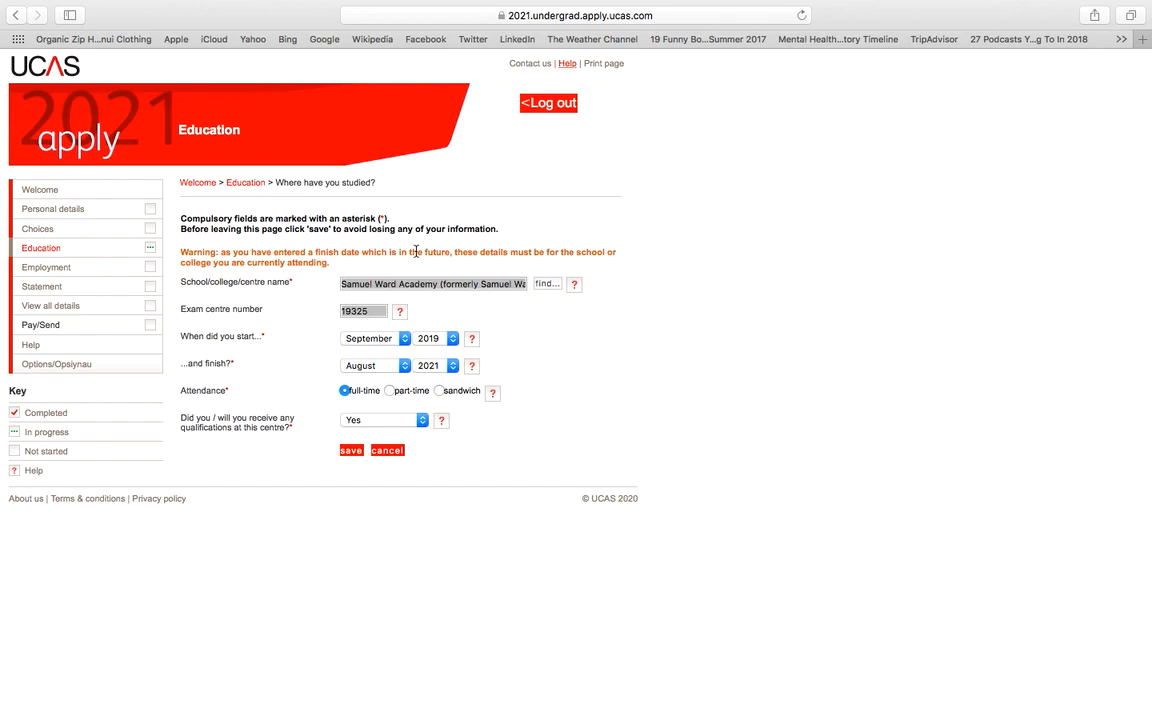
left_click(352, 451)
scroll(509, 497, "down", 1)
scroll(509, 497, "down", 1)
left_click(246, 557)
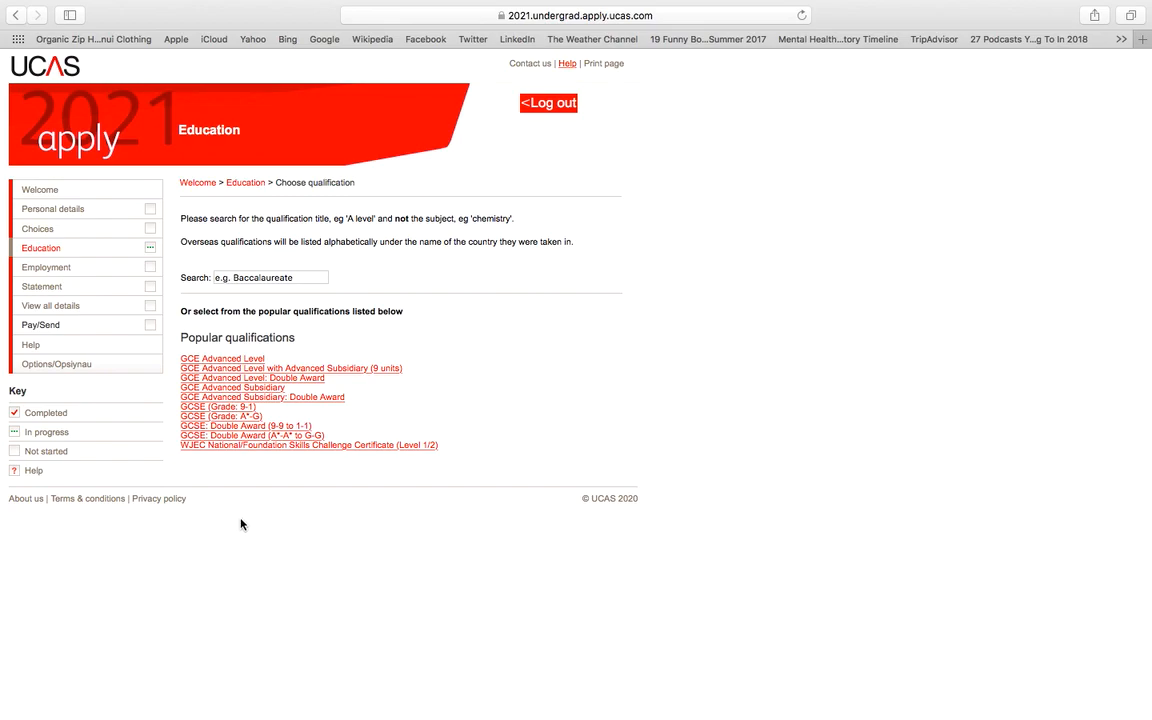
Step: Choose GCE Advanced Level with subject History, dated August 2021
left_click(228, 362)
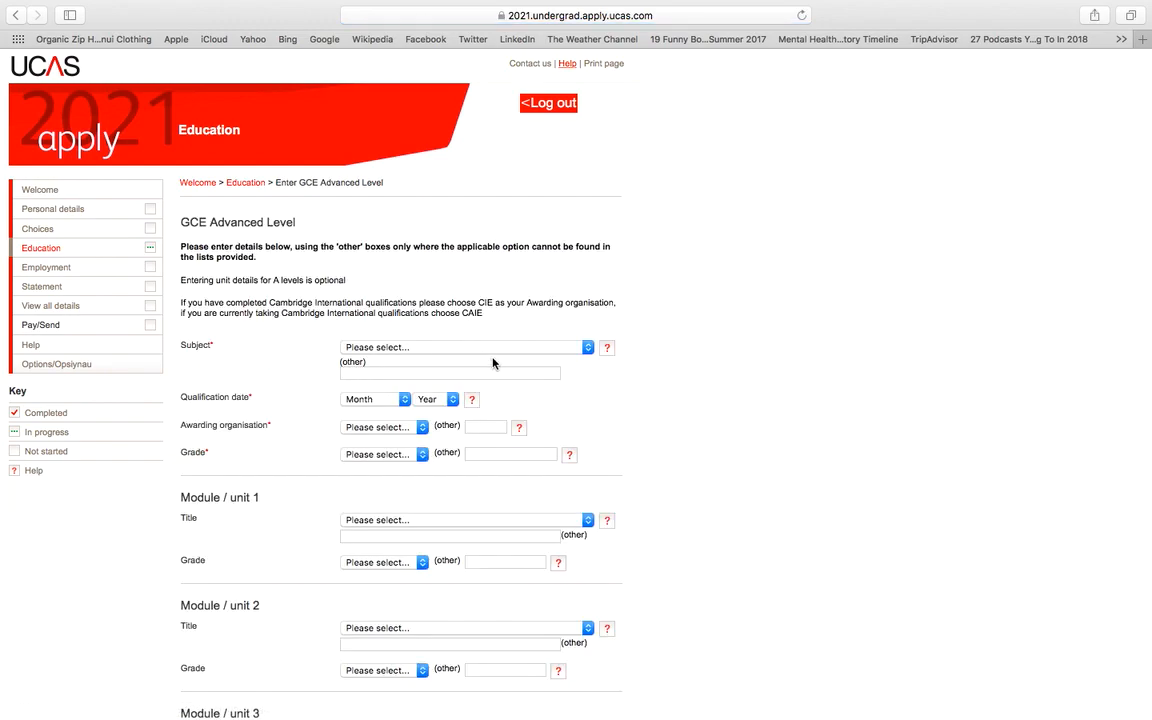
left_click(493, 350)
scroll(496, 550, "down", 15)
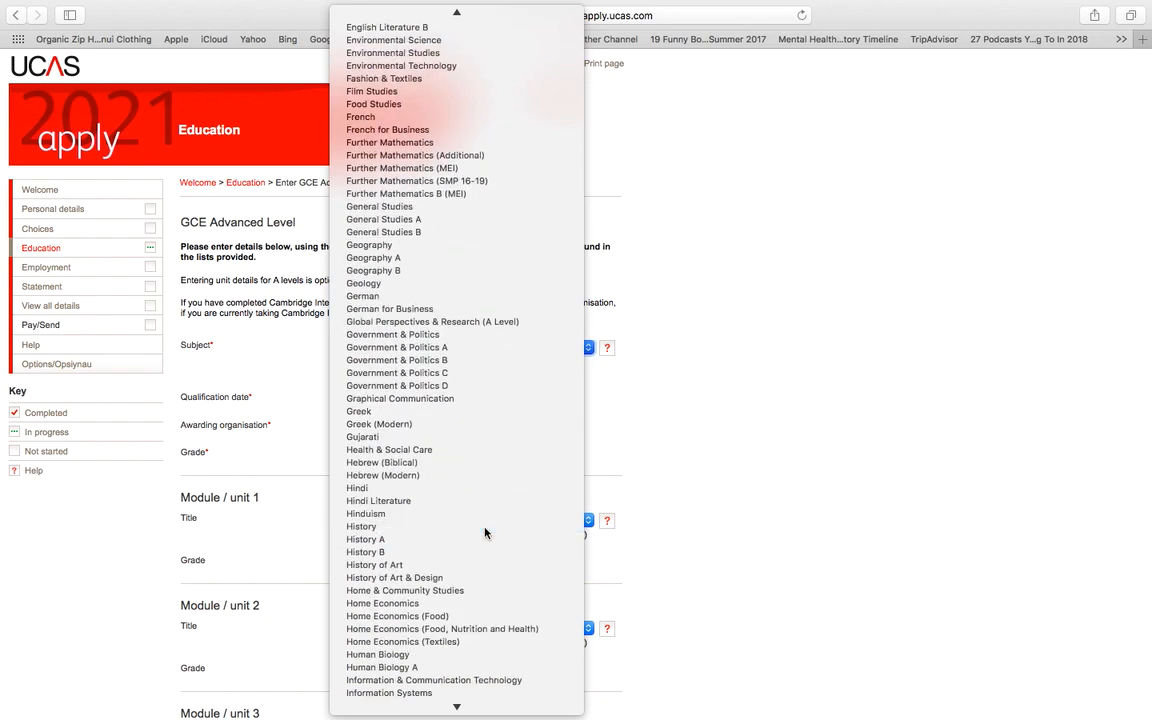
left_click(484, 527)
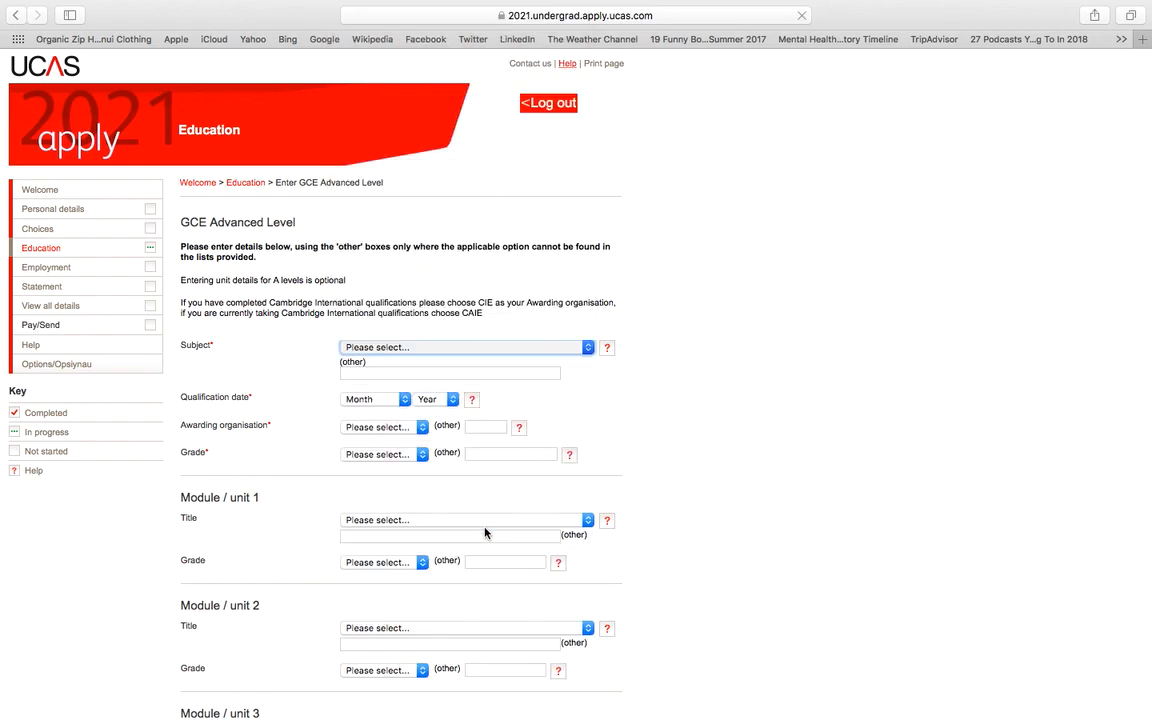
left_click(405, 401)
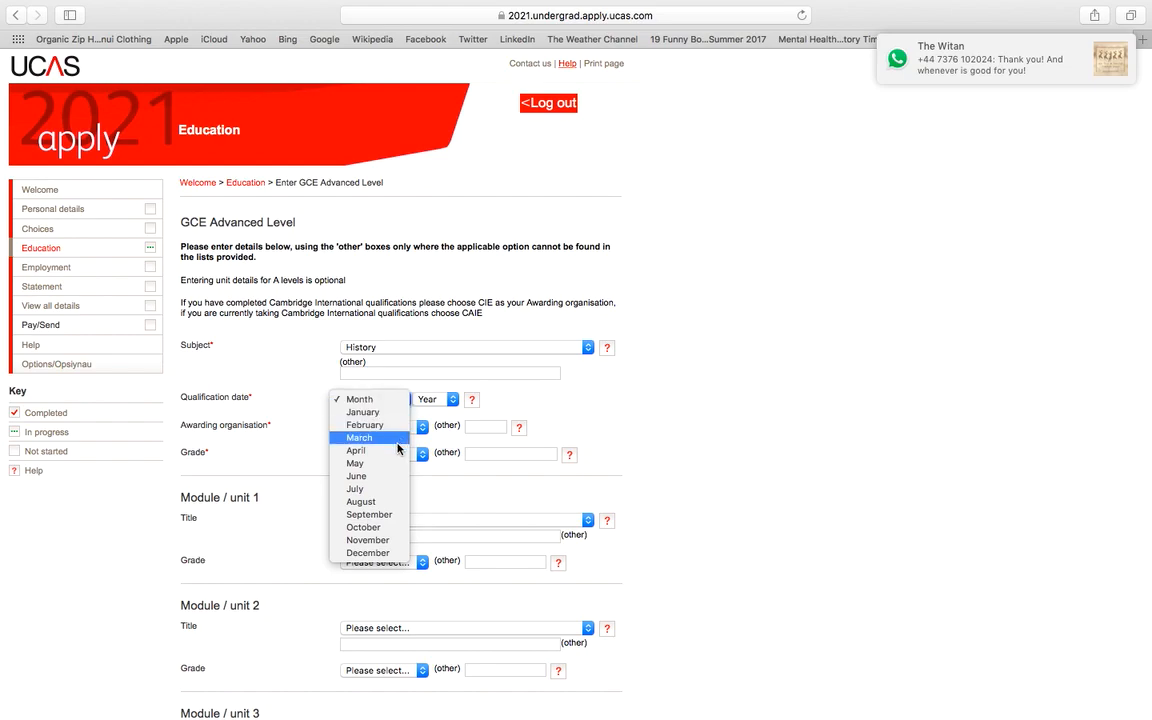
left_click(387, 501)
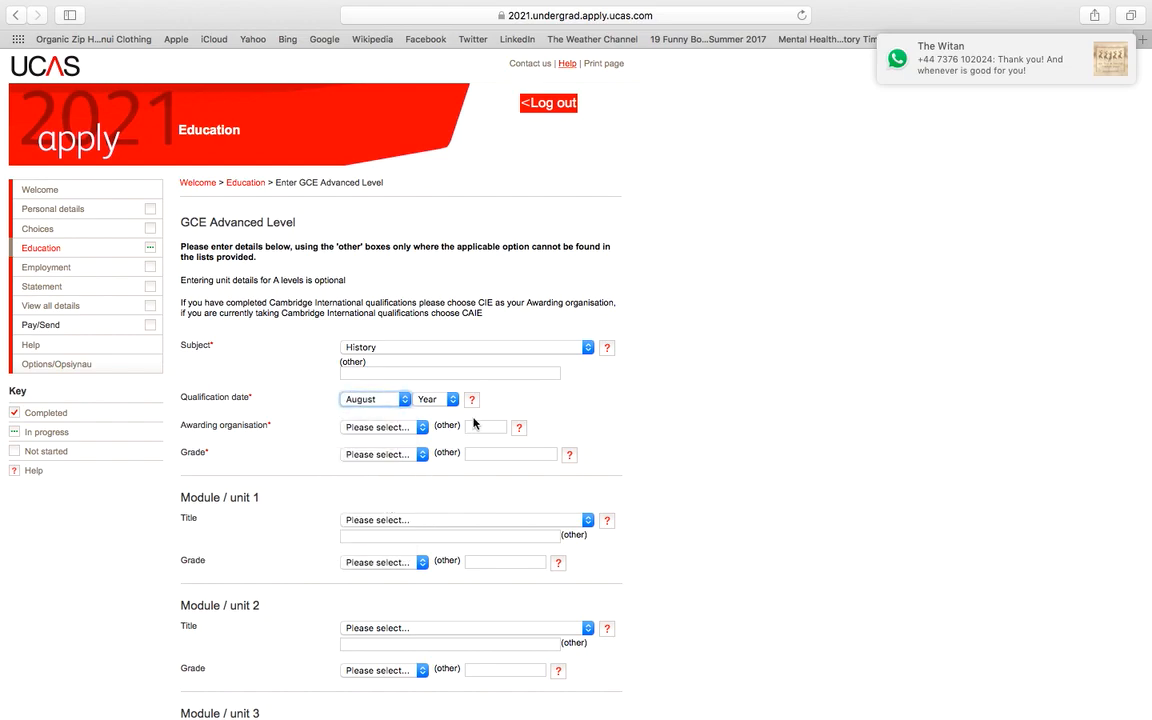
left_click(450, 400)
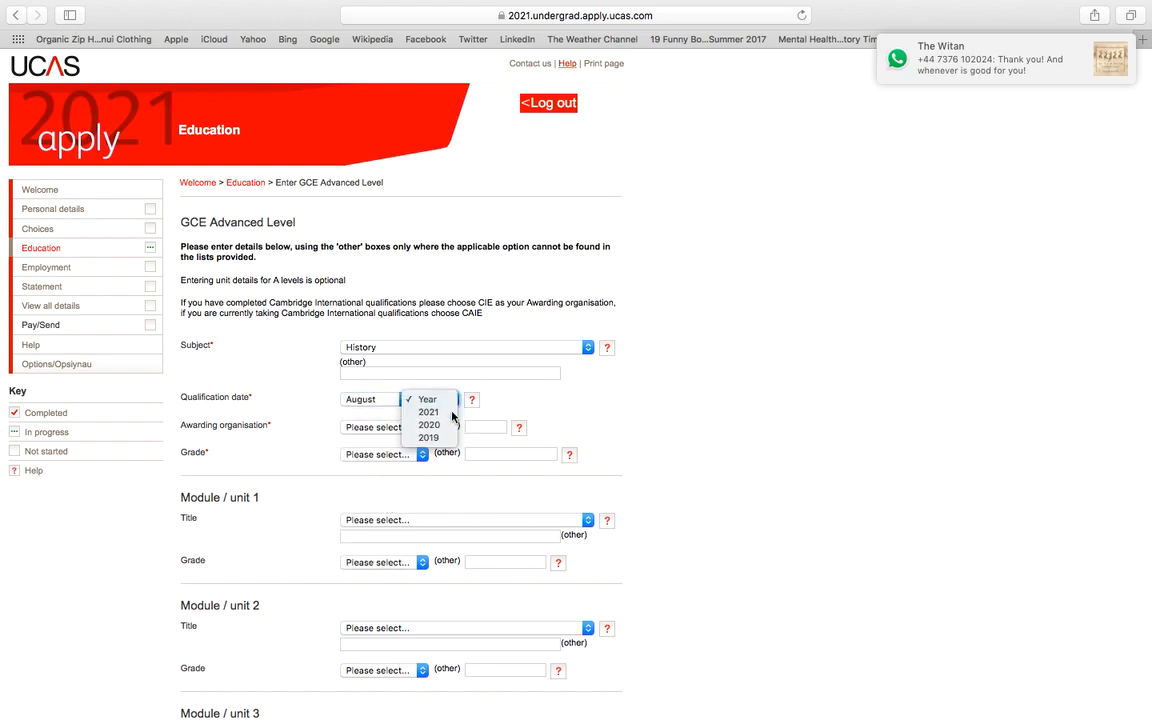
left_click(440, 412)
Step: Set the awarding organisation to AQA and grade to Pending, then save the A level
left_click(420, 427)
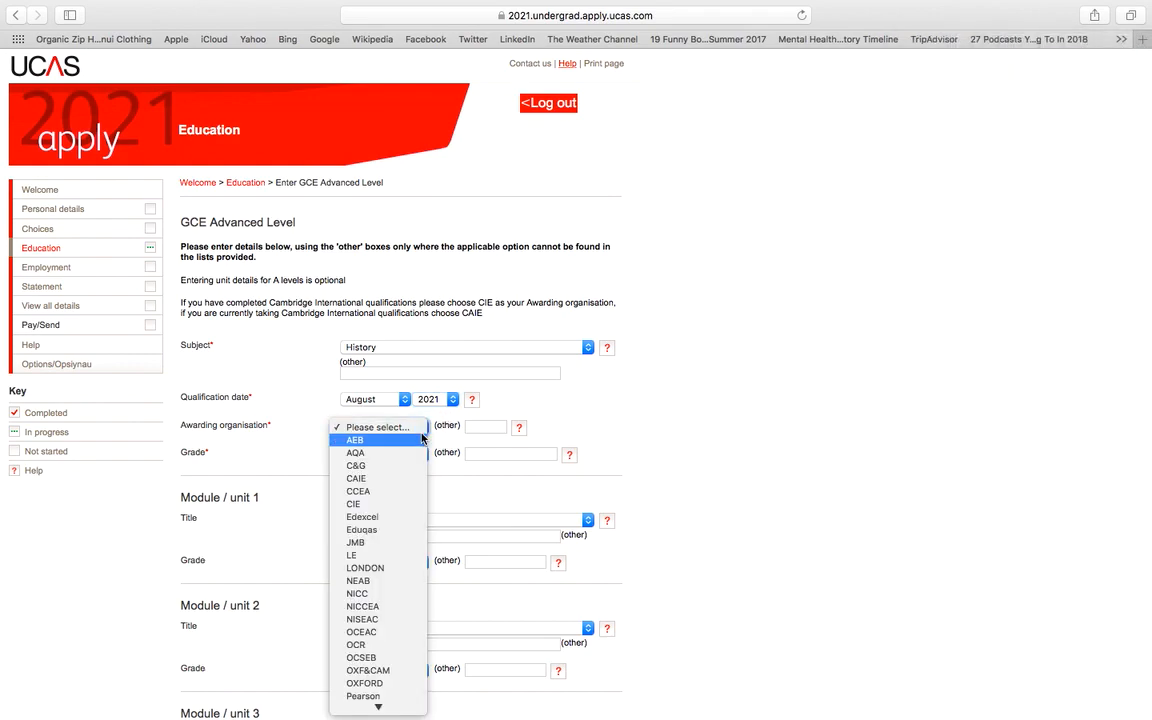
left_click(416, 455)
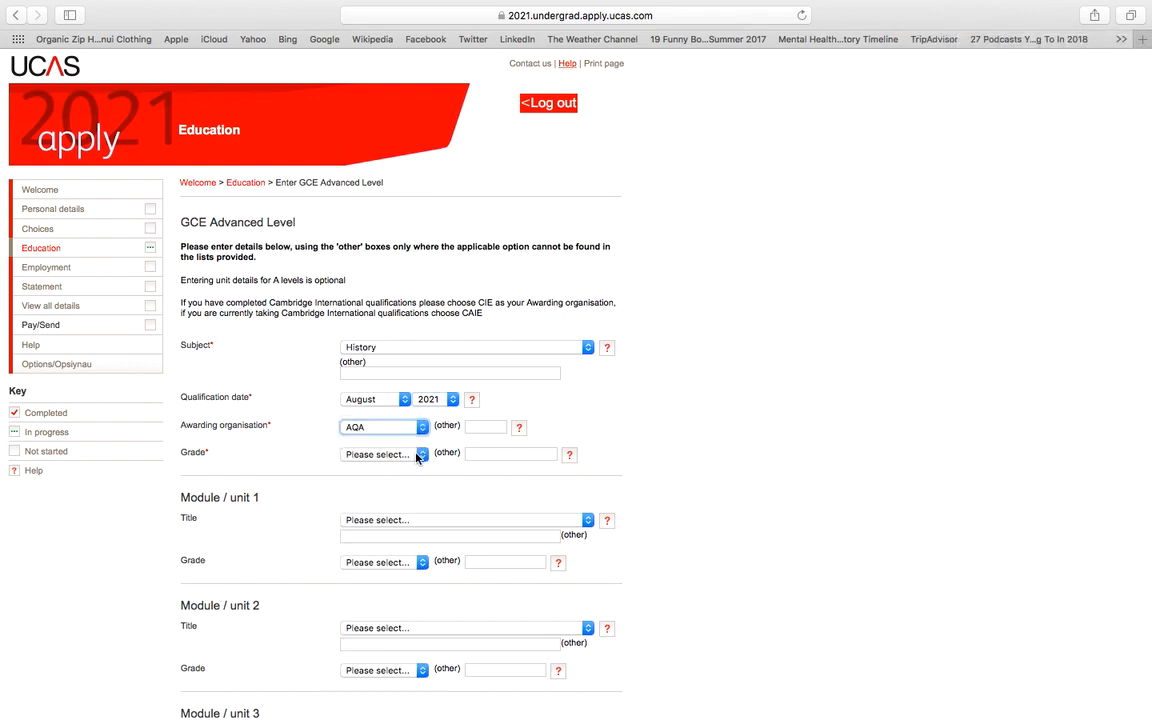
left_click(417, 456)
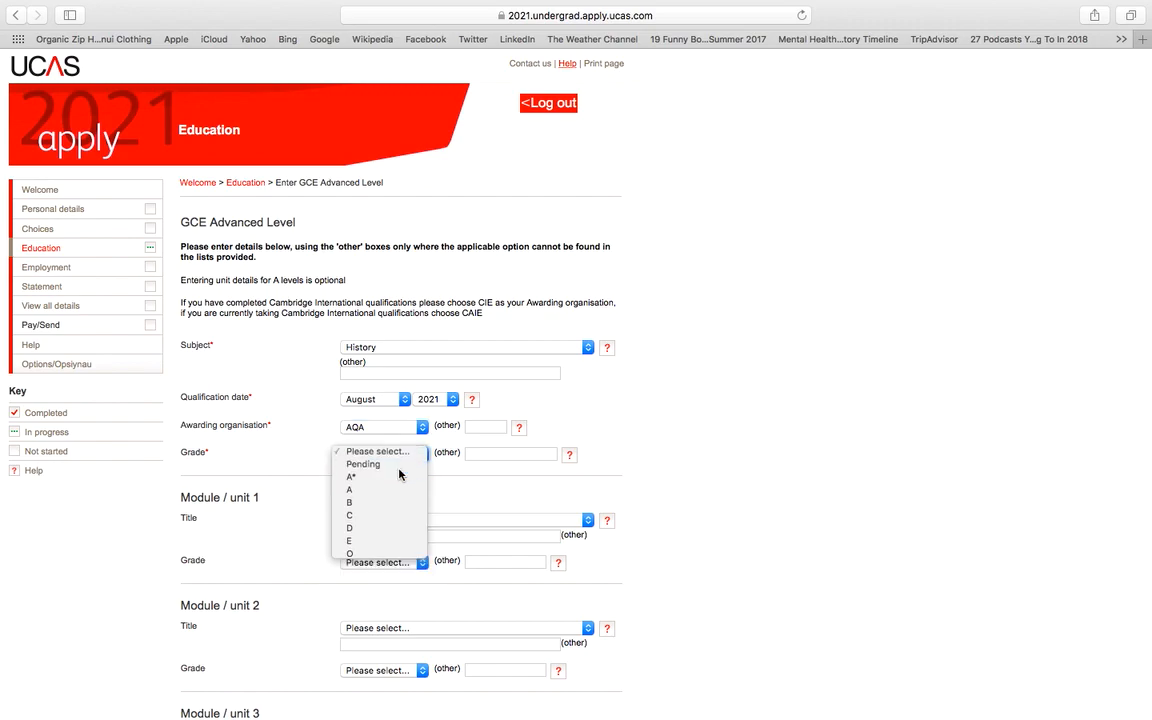
left_click(399, 470)
scroll(631, 452, "down", 5)
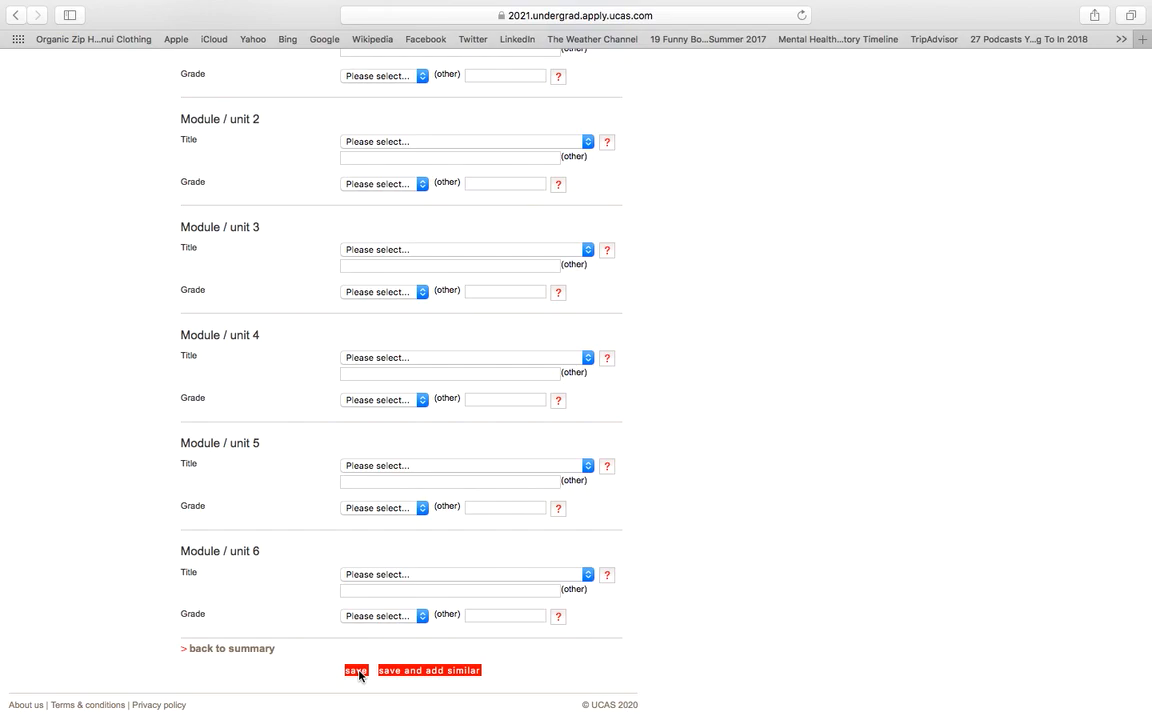
scroll(362, 678, "up", 3)
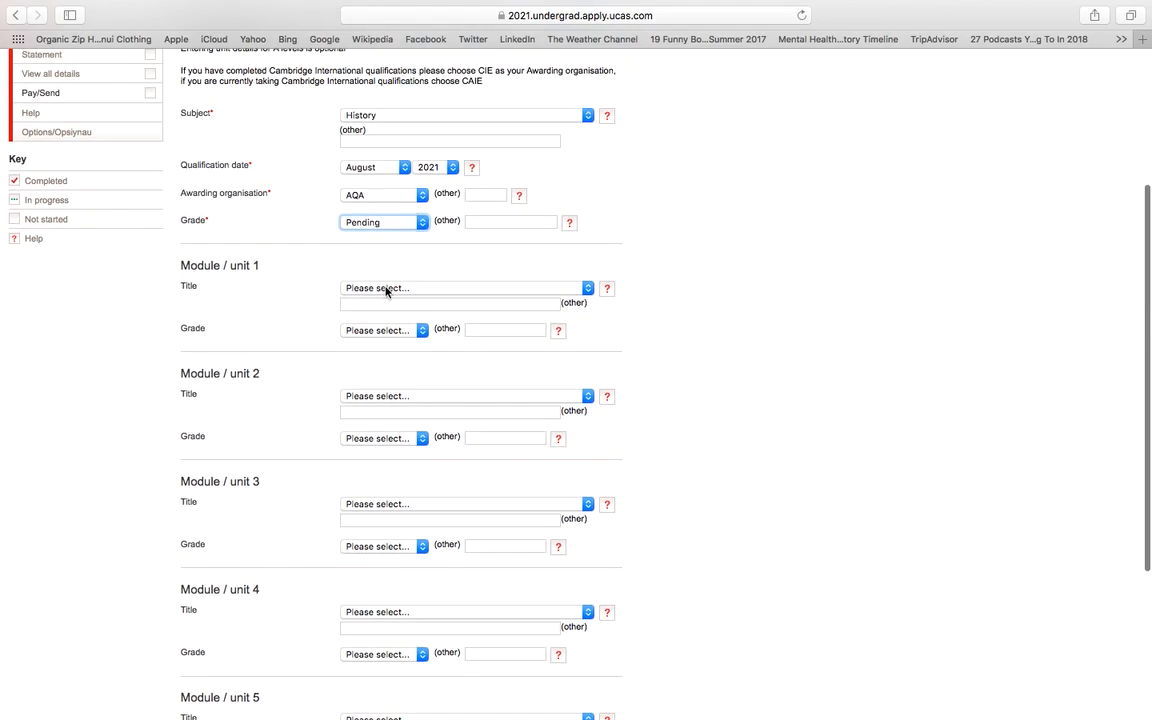
scroll(433, 302, "down", 3)
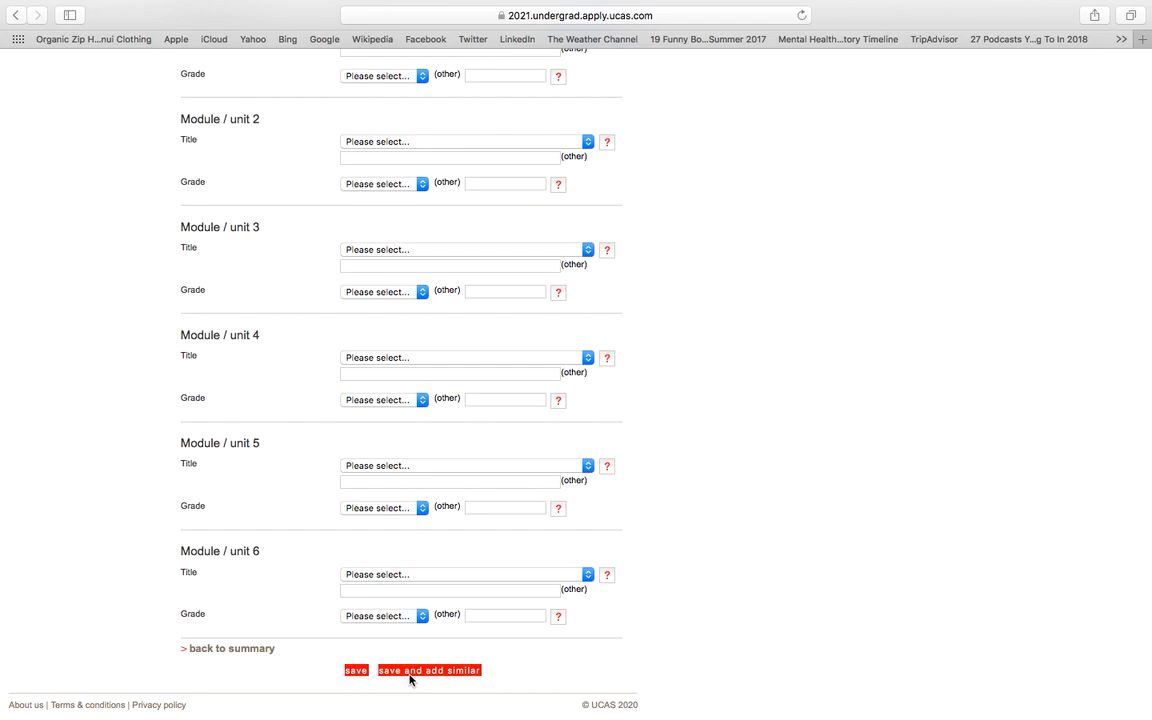
left_click(356, 671)
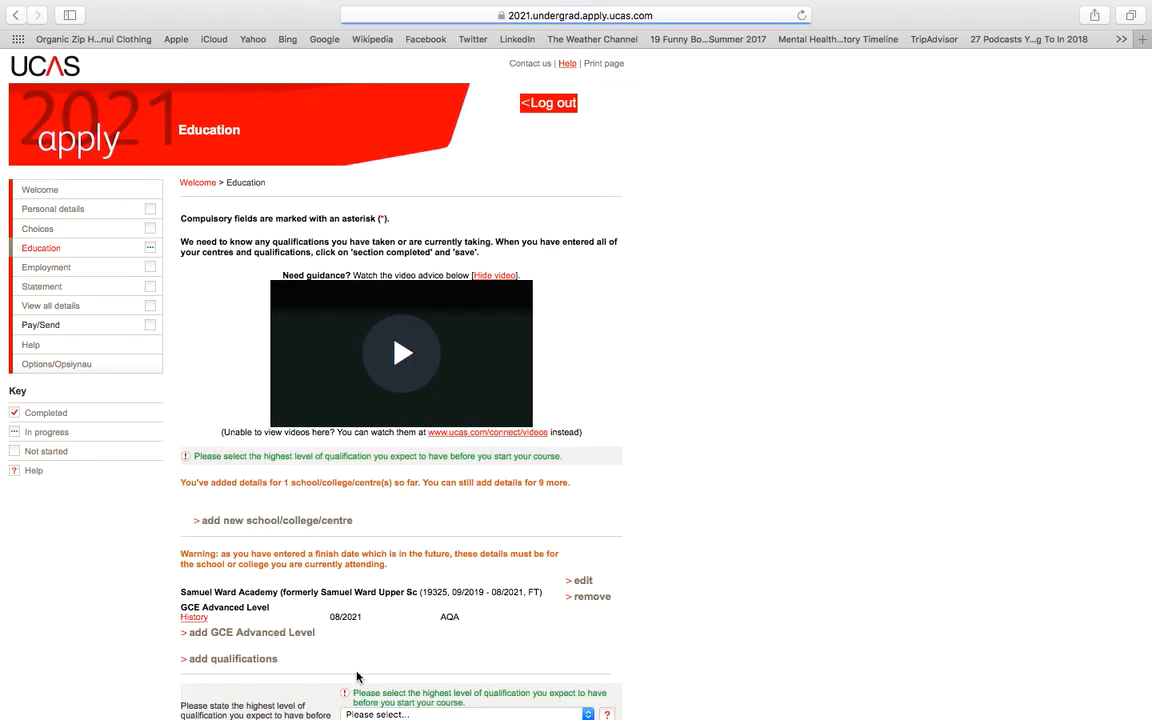
Step: Open the Personal statement section and place the cursor in its empty 4000-character statement box
left_click(44, 288)
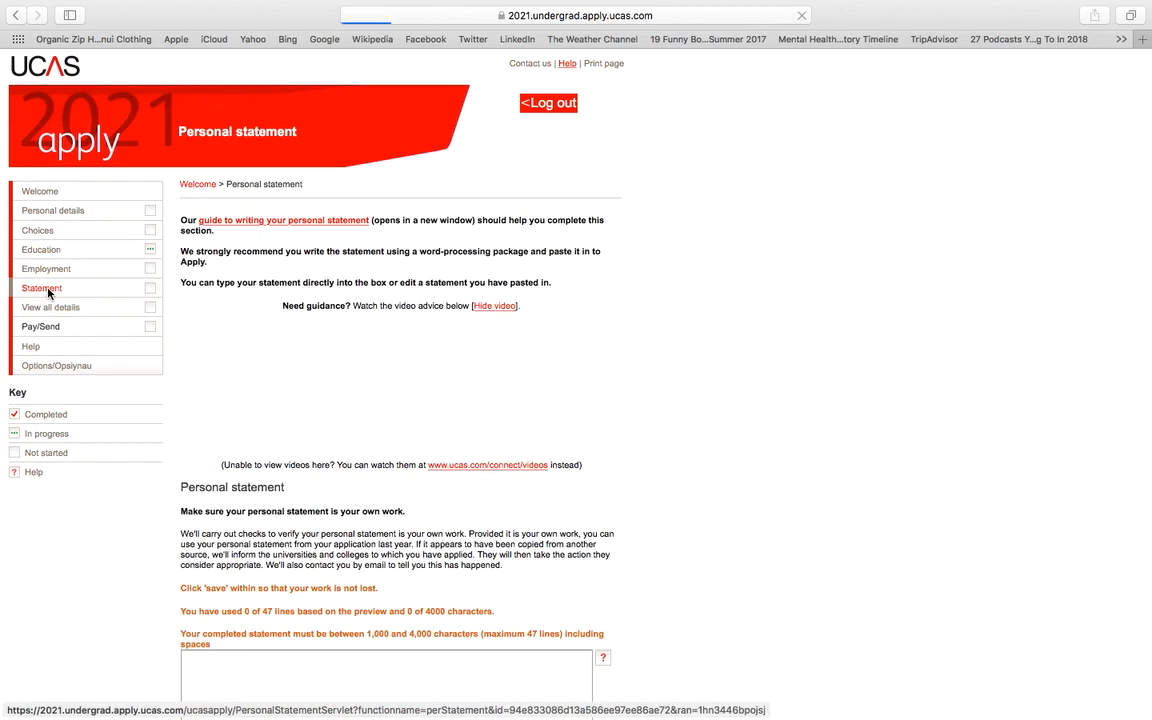
scroll(737, 487, "down", 5)
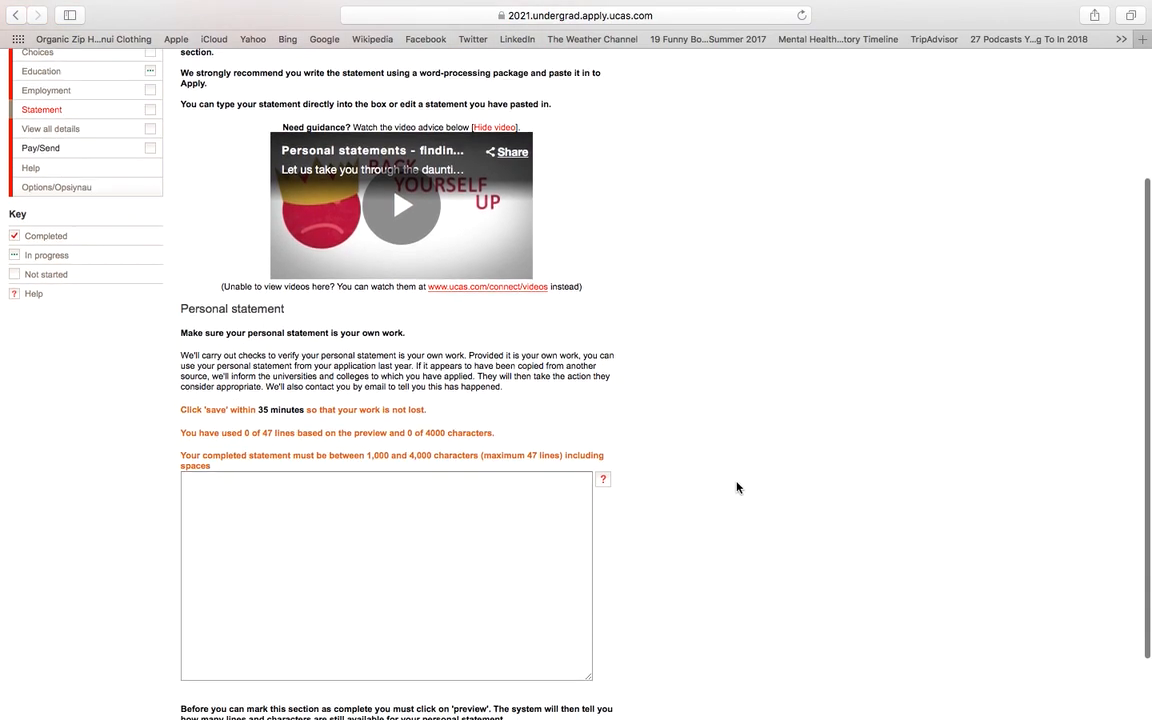
scroll(674, 497, "up", 4)
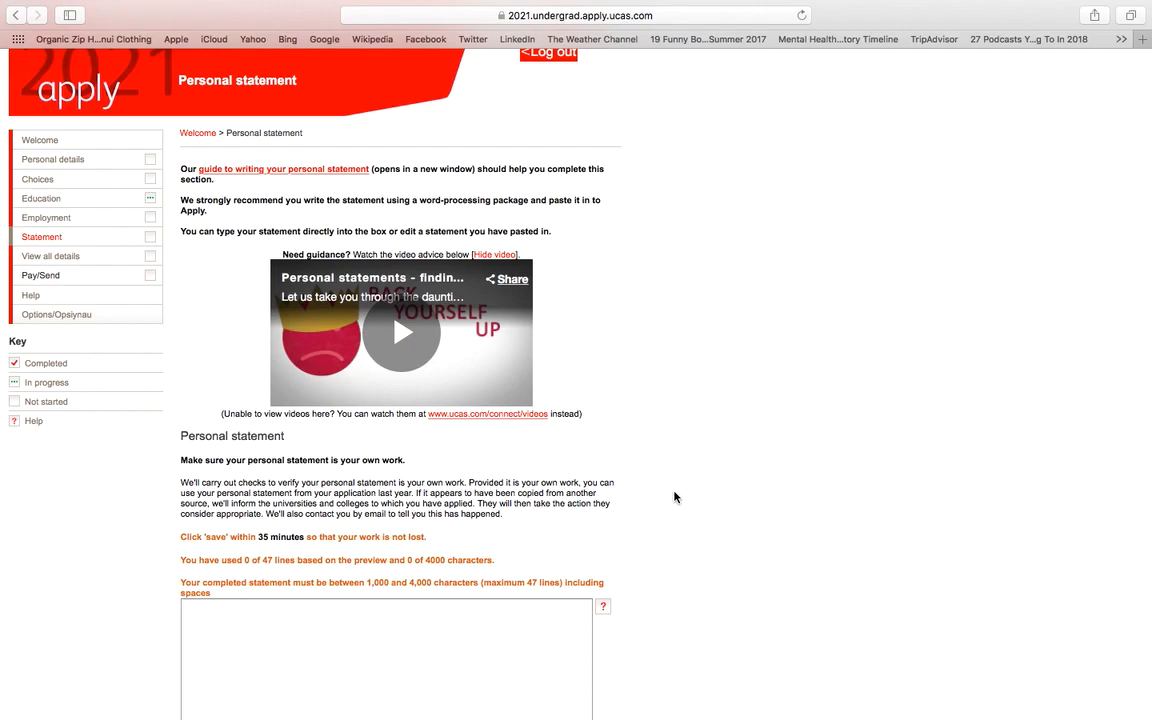
scroll(670, 500, "down", 5)
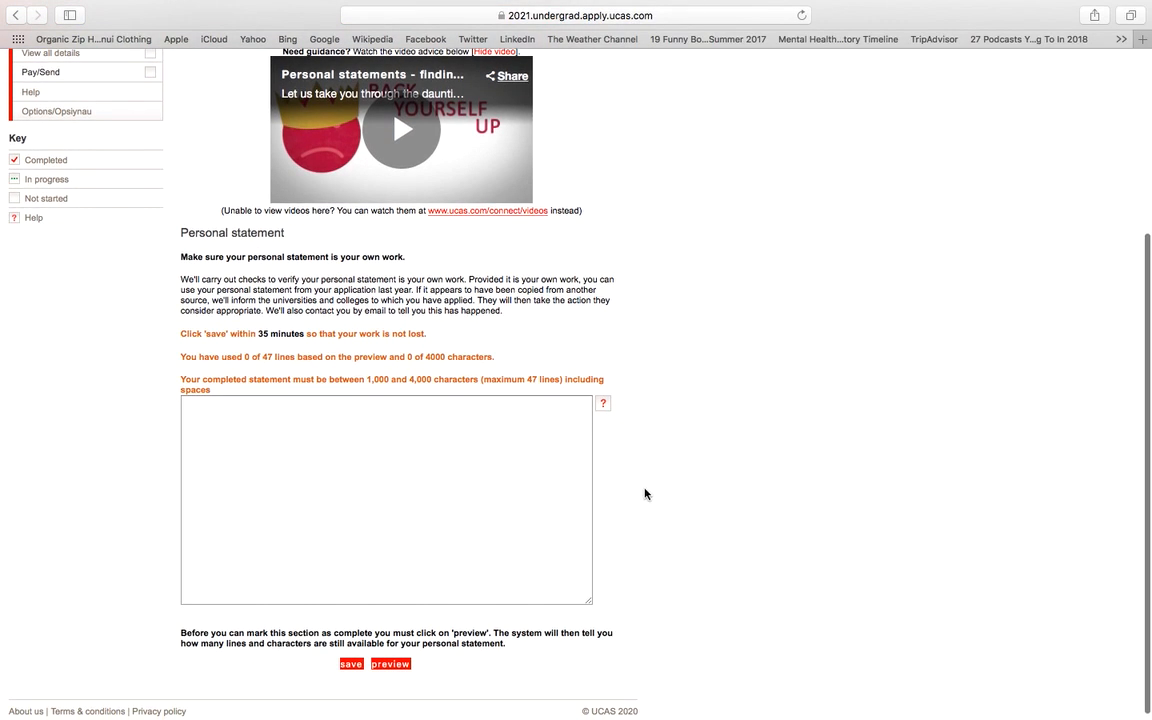
left_click(448, 431)
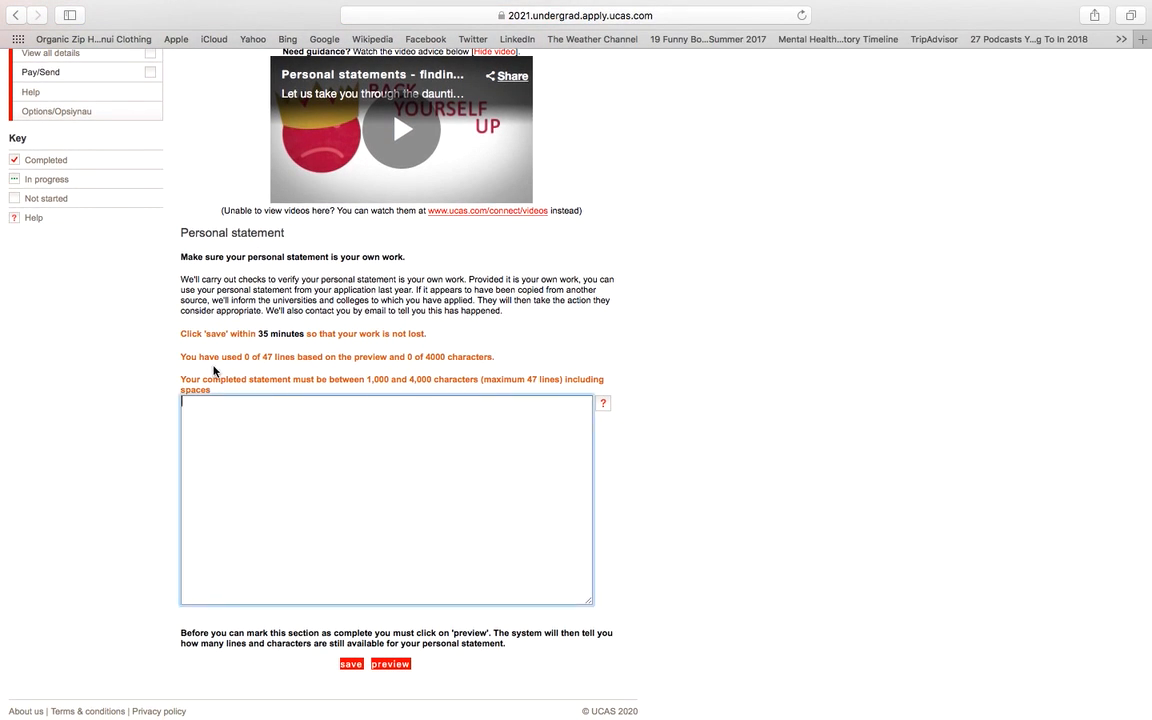